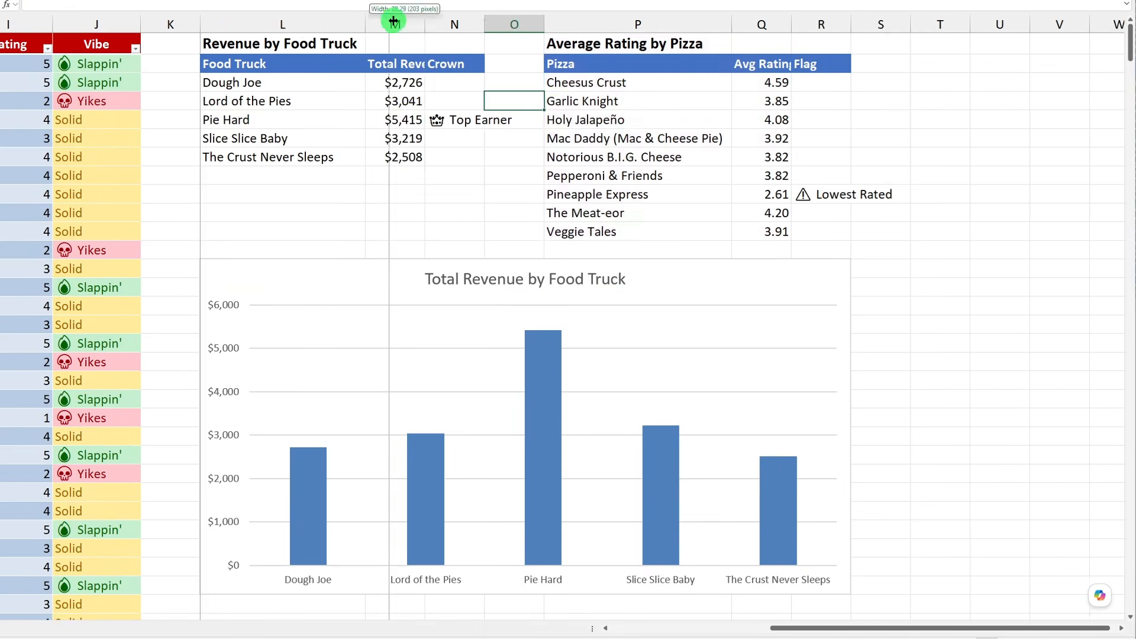
click(540, 332)
click(891, 209)
click(861, 402)
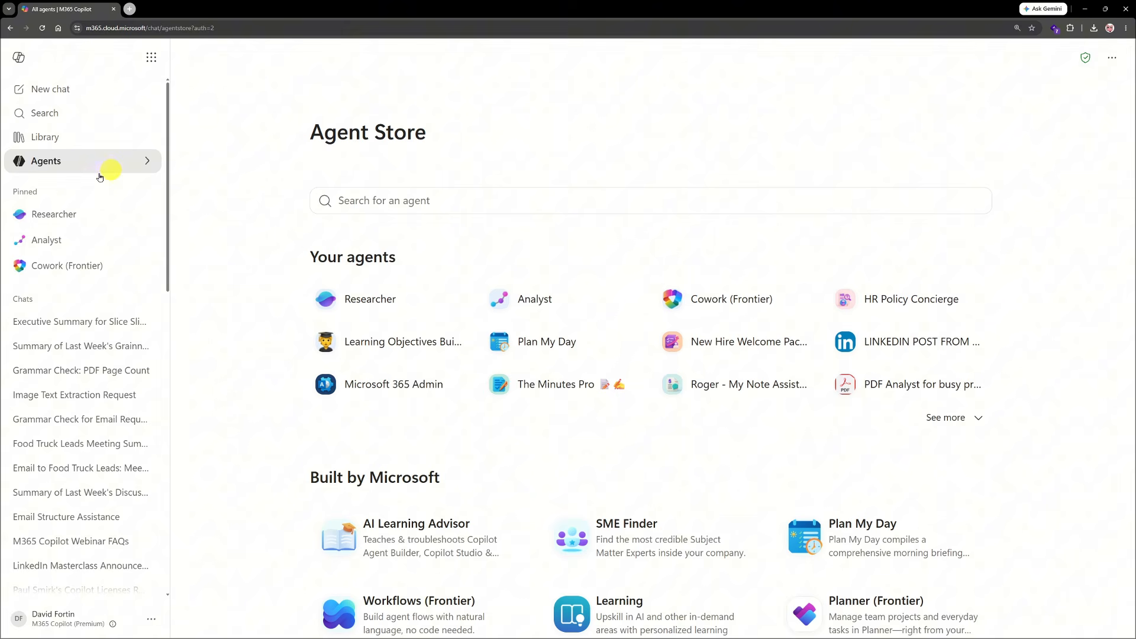
click(42, 161)
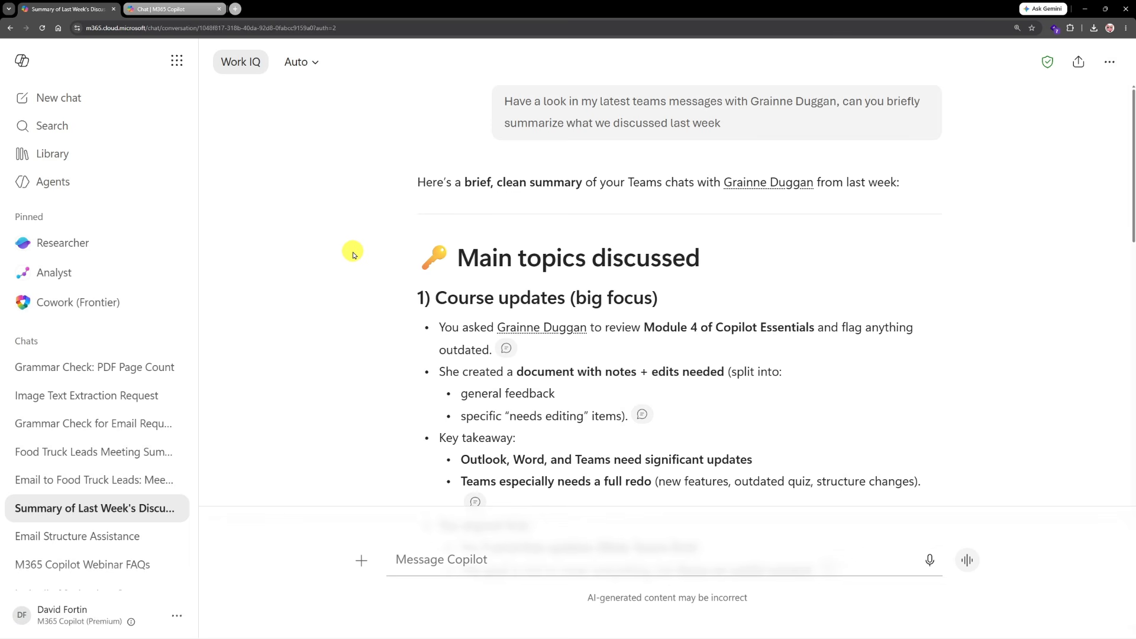
- Review the prompt requesting a summary of last week's Teams messages with a colleague, and a source cited in the answer
mouse_move(497, 143)
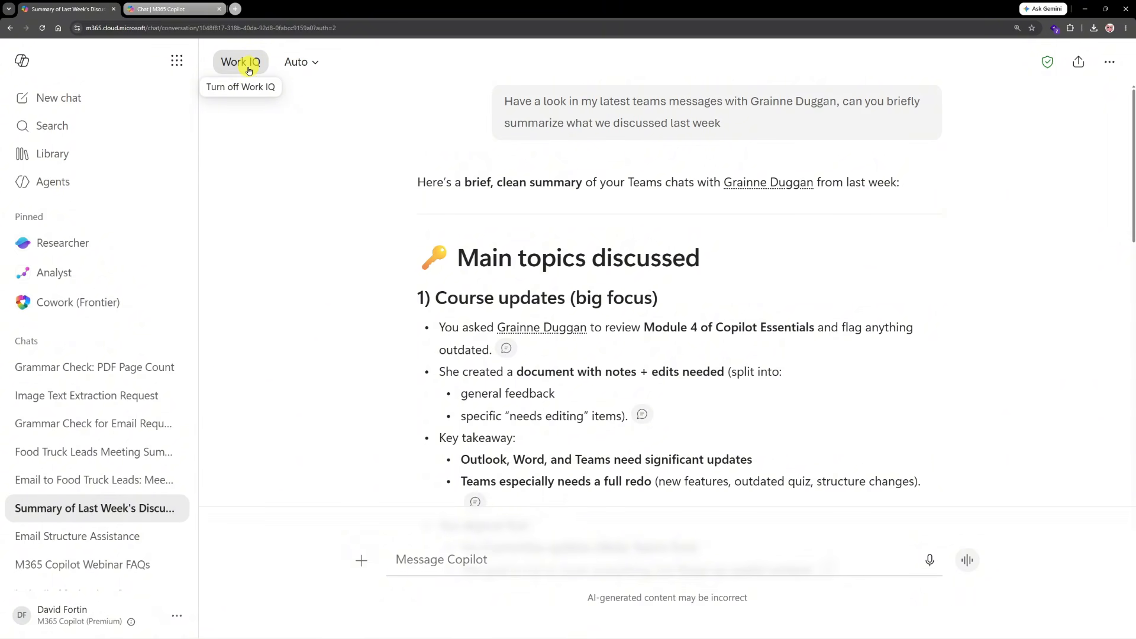
mouse_move(503, 101)
mouse_down()
mouse_move(870, 99)
mouse_move(500, 126)
mouse_move(647, 133)
mouse_up()
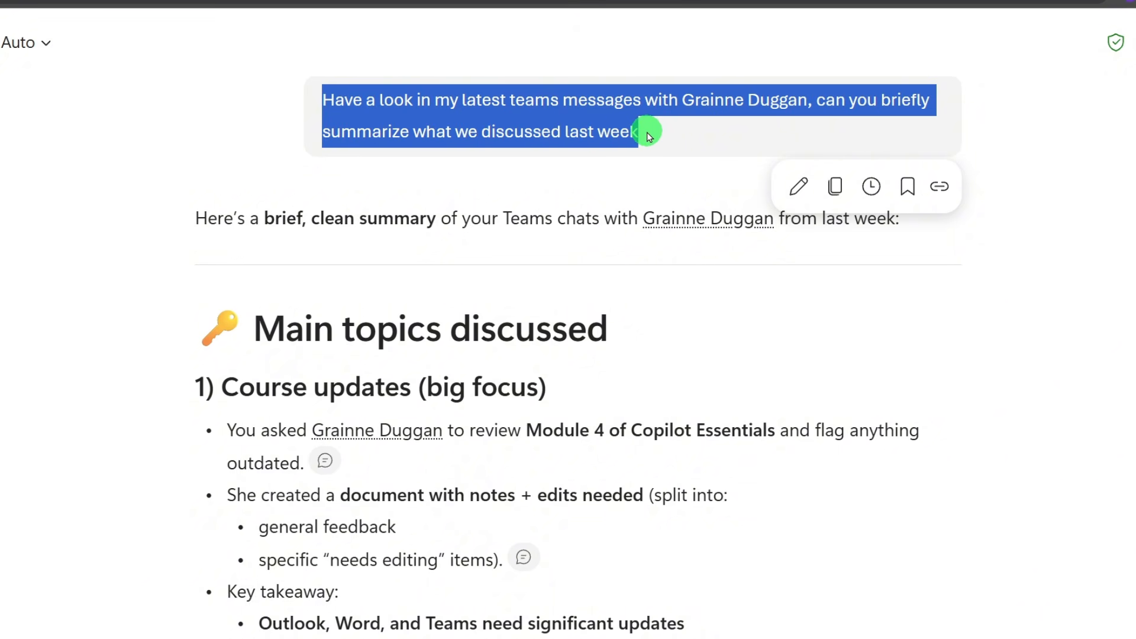
click(646, 134)
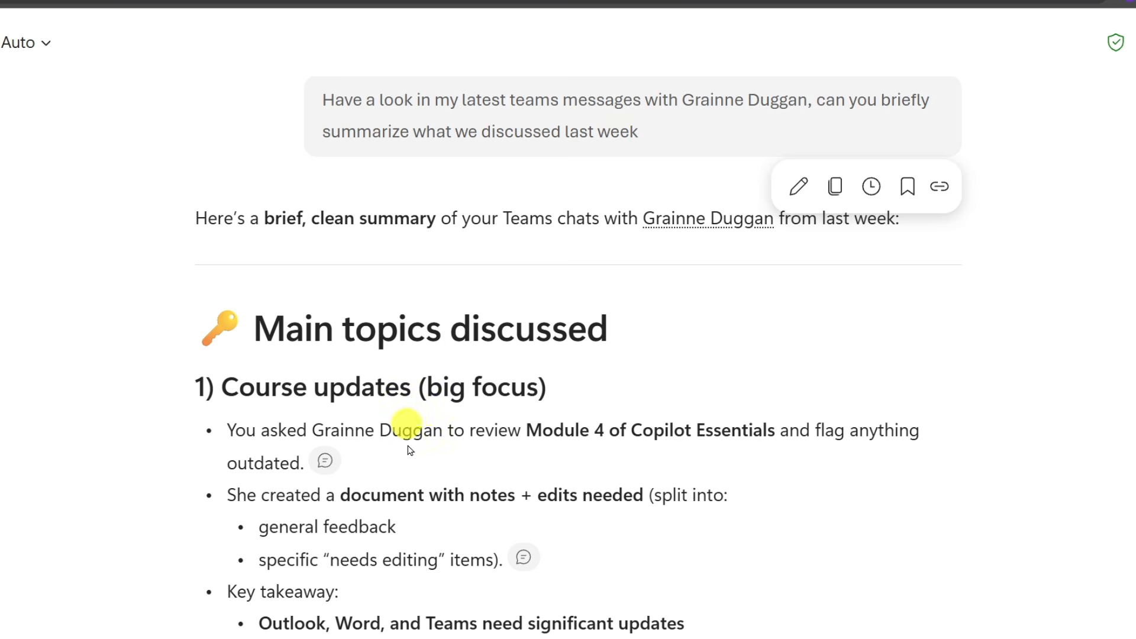
click(329, 465)
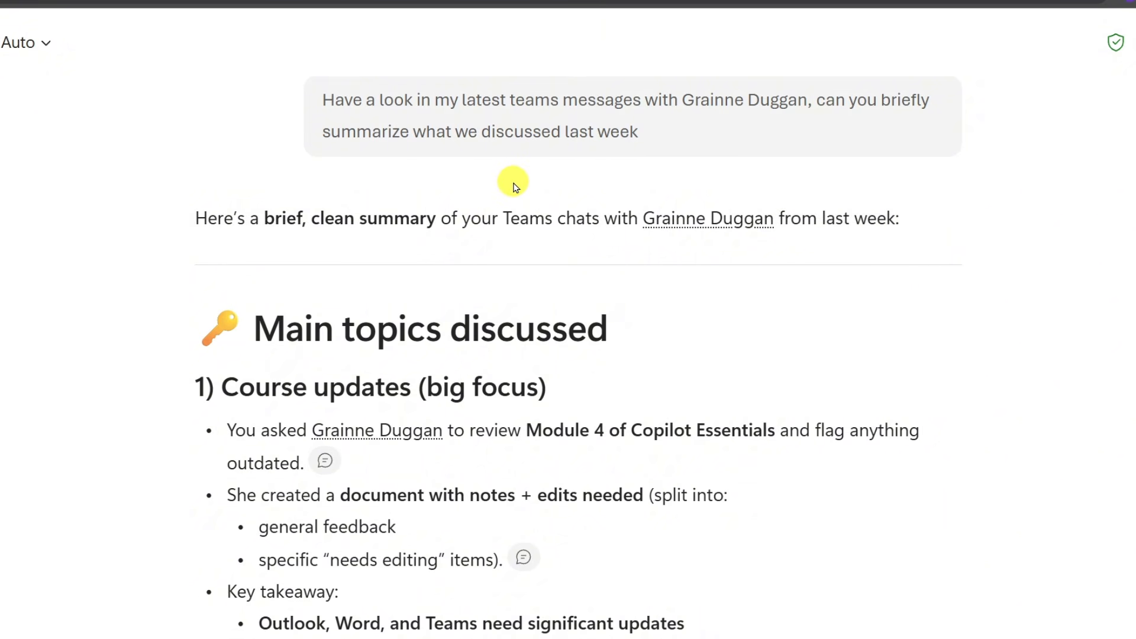
mouse_move(670, 146)
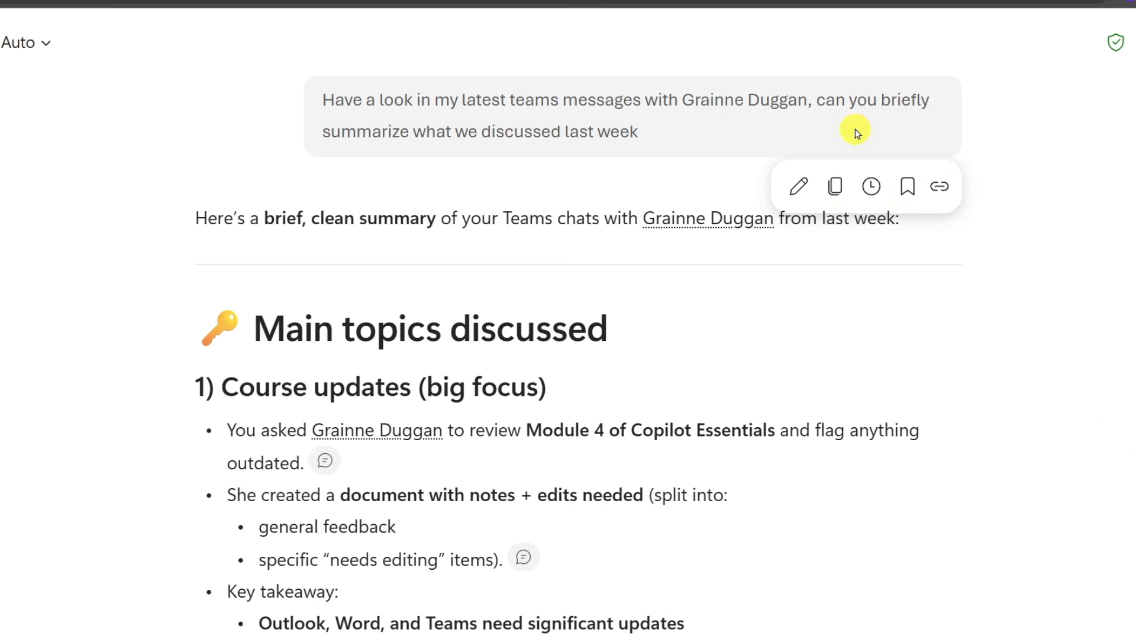
- Create a schedule for the Teams message summary prompt that repeats every week on Sunday only
click(875, 191)
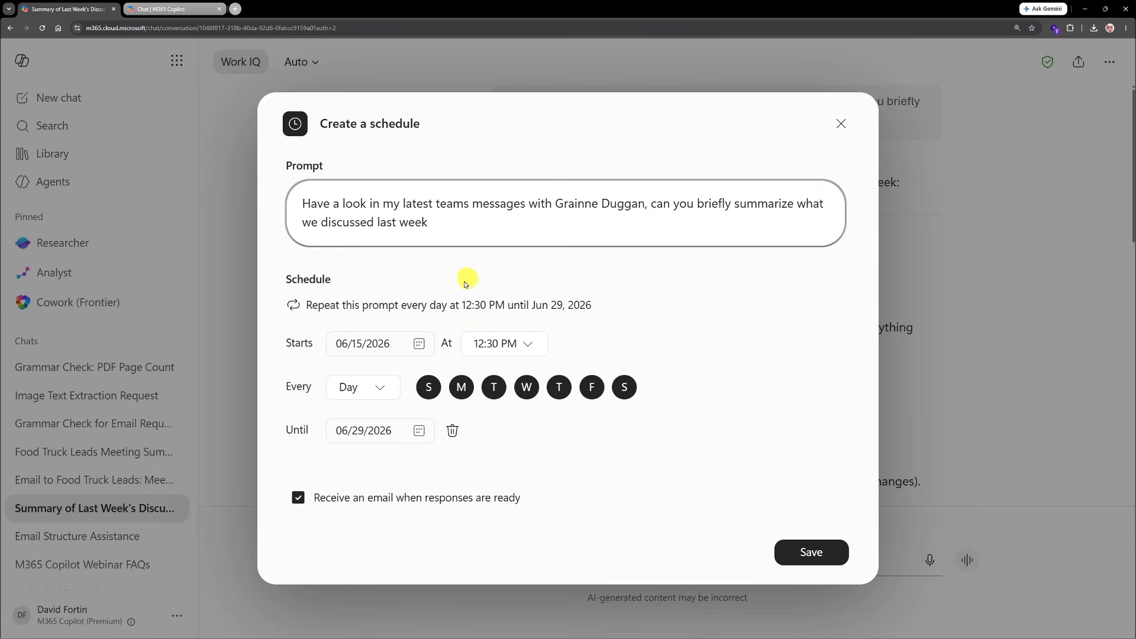
click(387, 393)
click(355, 452)
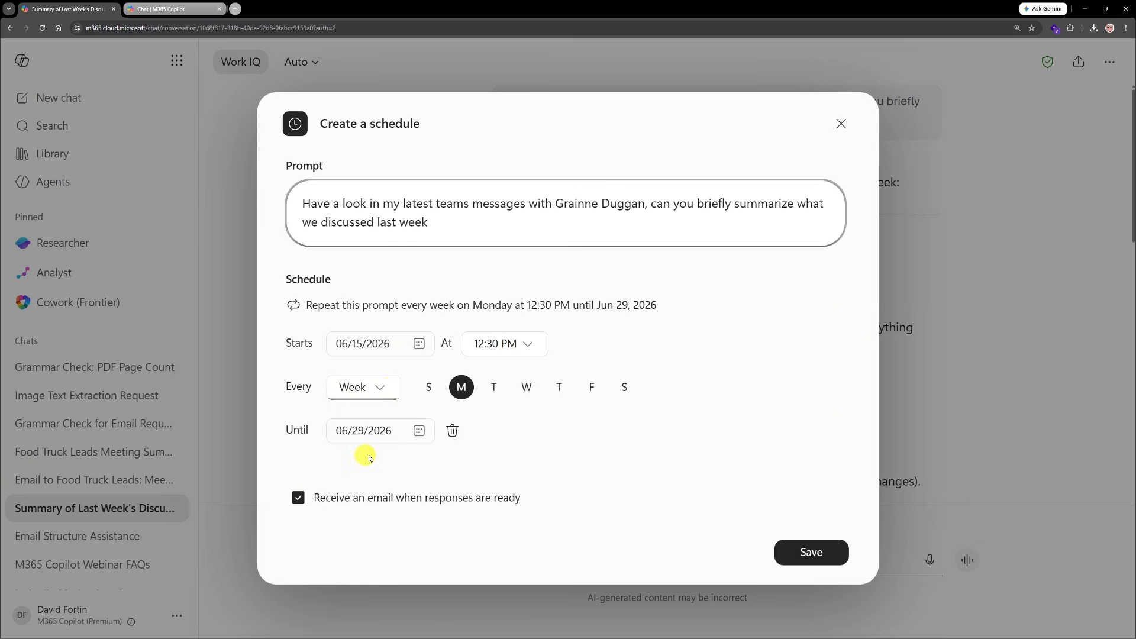
click(431, 388)
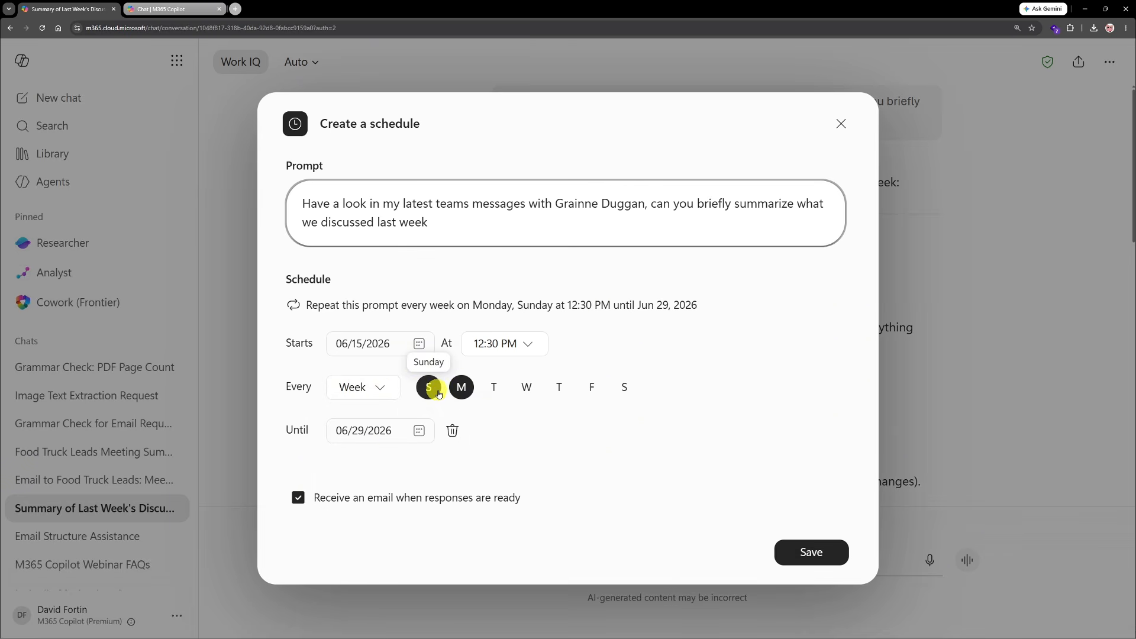
click(459, 392)
- Set the scheduled prompt's run time to 08:30 AM and its end date to 07/02/2026
click(528, 343)
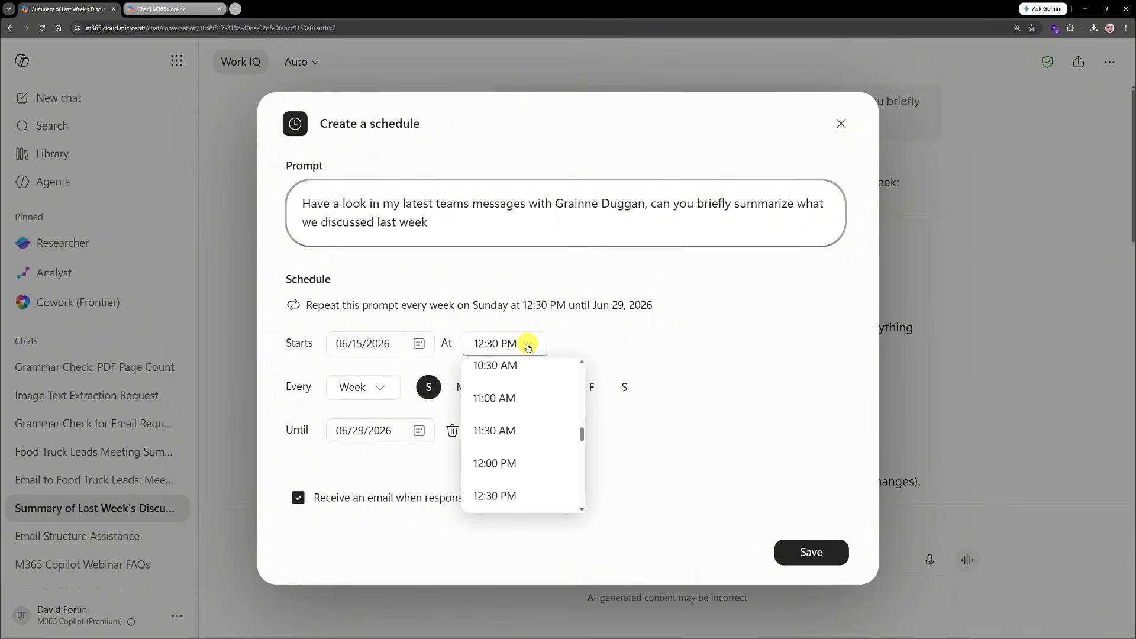
scroll(509, 432, up, 3)
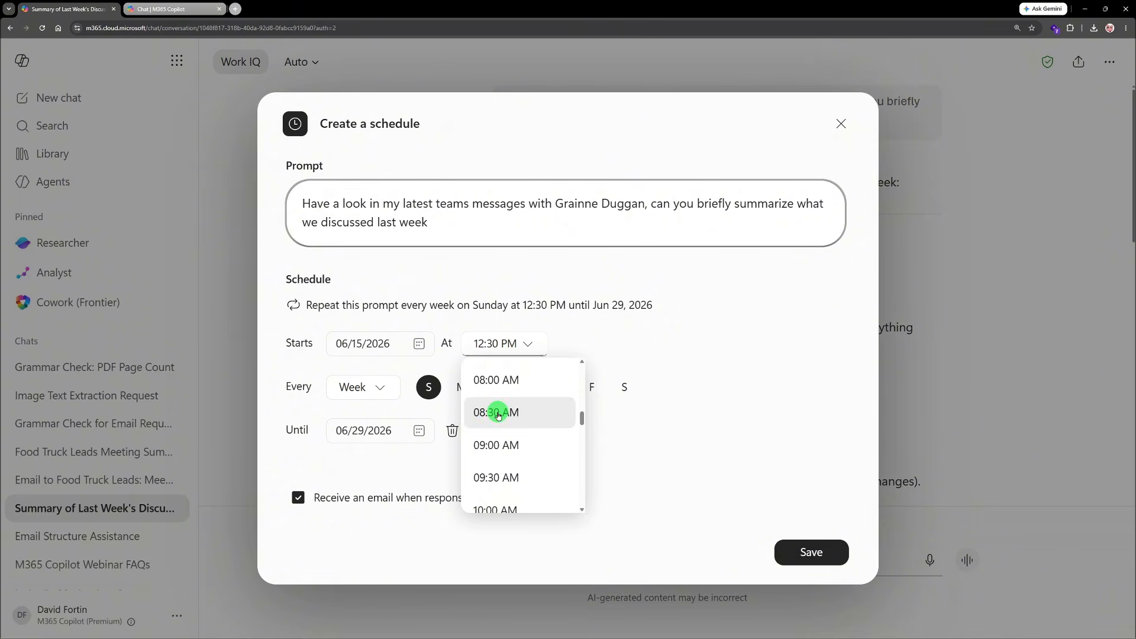
click(497, 414)
click(420, 432)
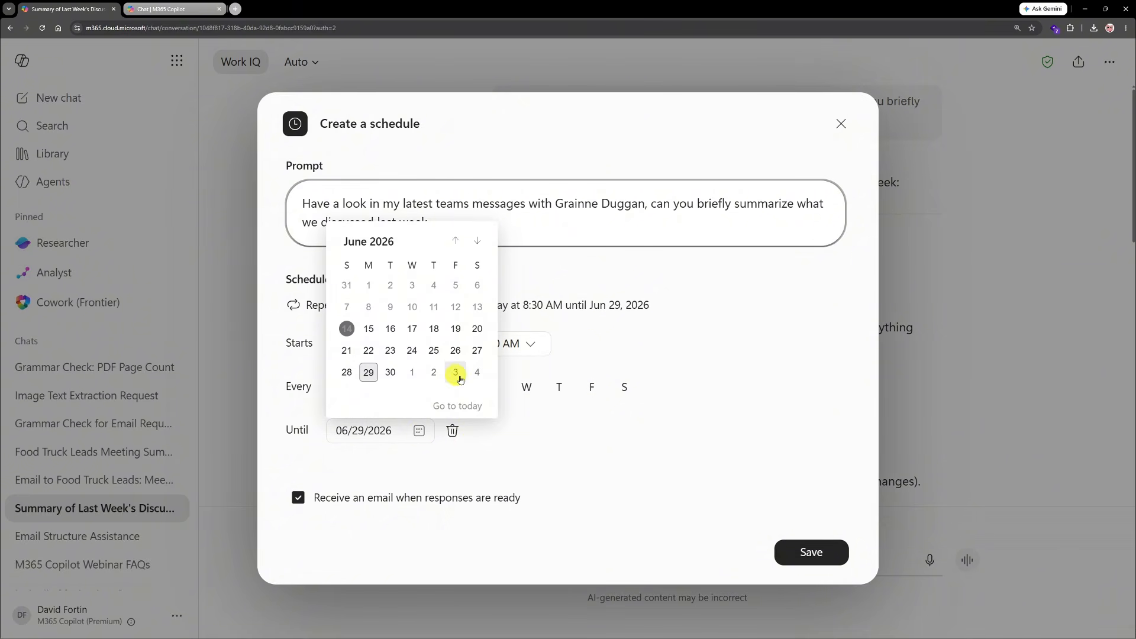
click(436, 374)
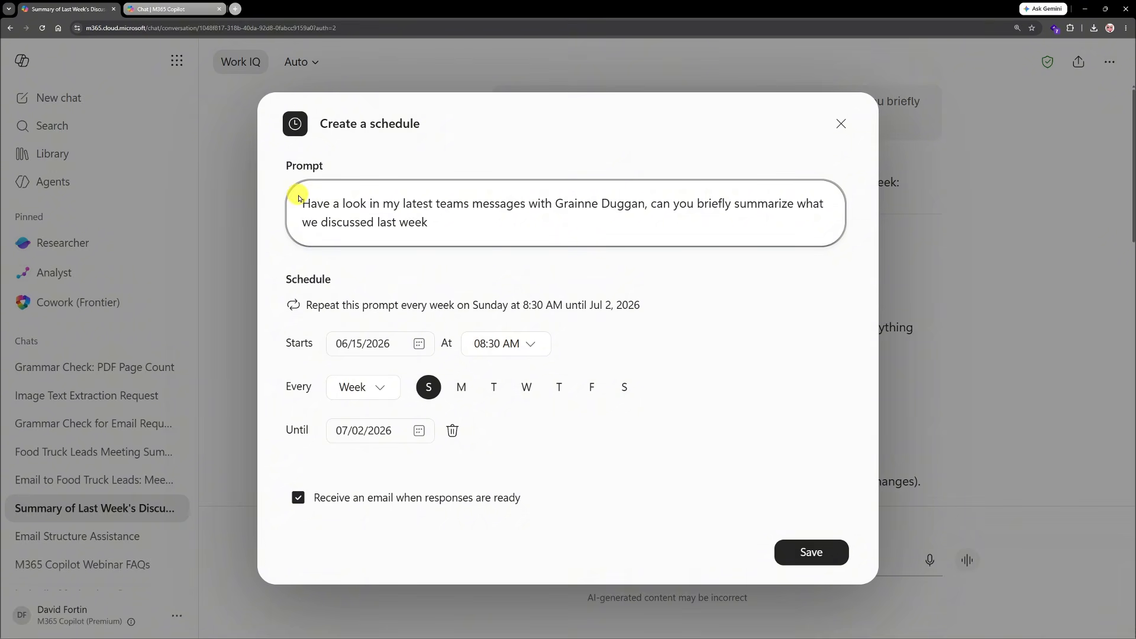
- Check the scheduled prompt's wording, save the schedule and close the overview of scheduled prompts
drag(305, 203, 431, 220)
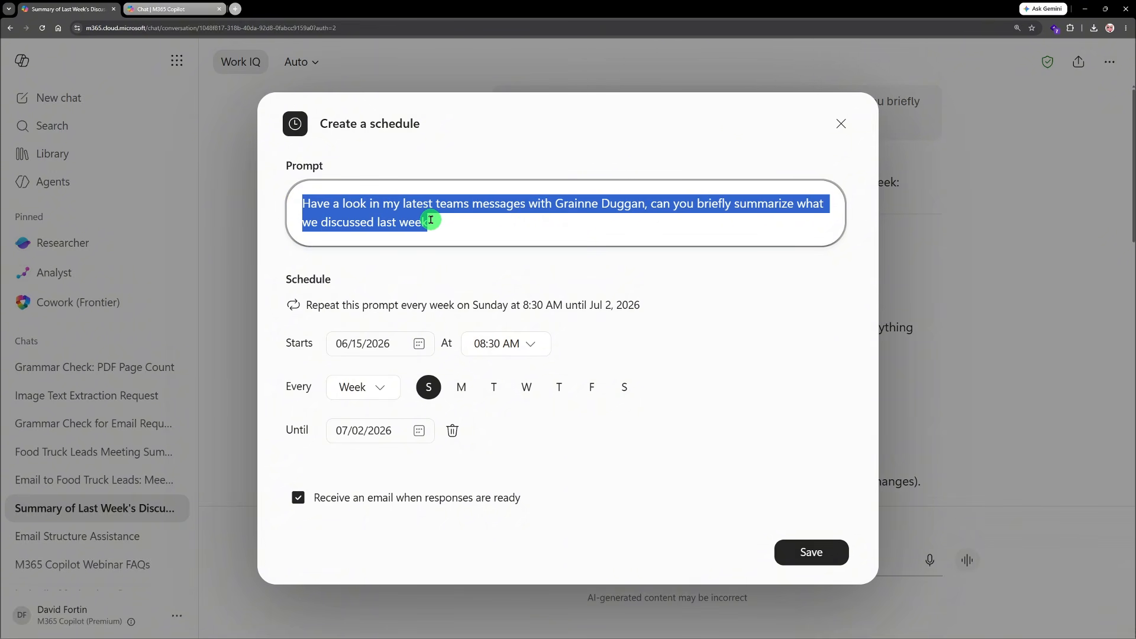
click(433, 221)
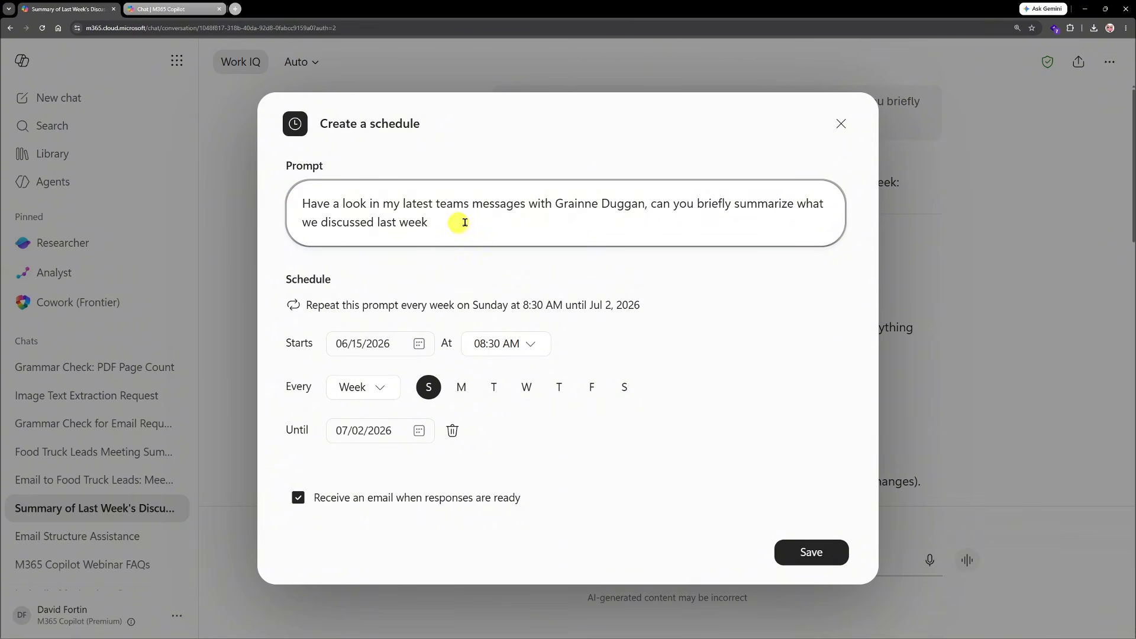
drag(563, 205, 639, 202)
click(639, 203)
click(814, 556)
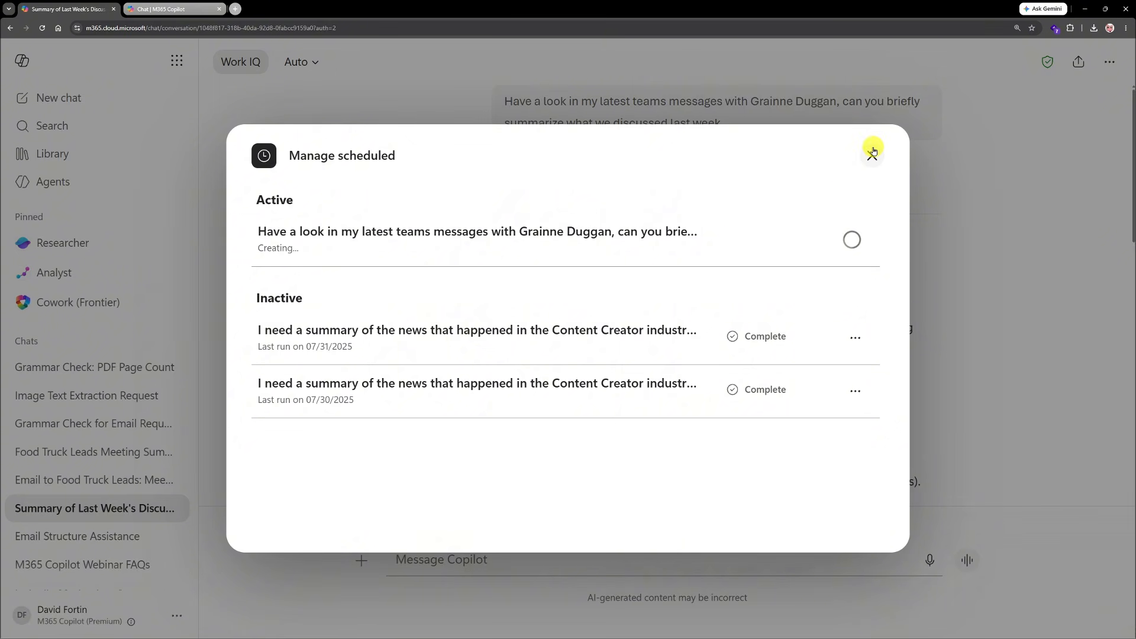
click(874, 155)
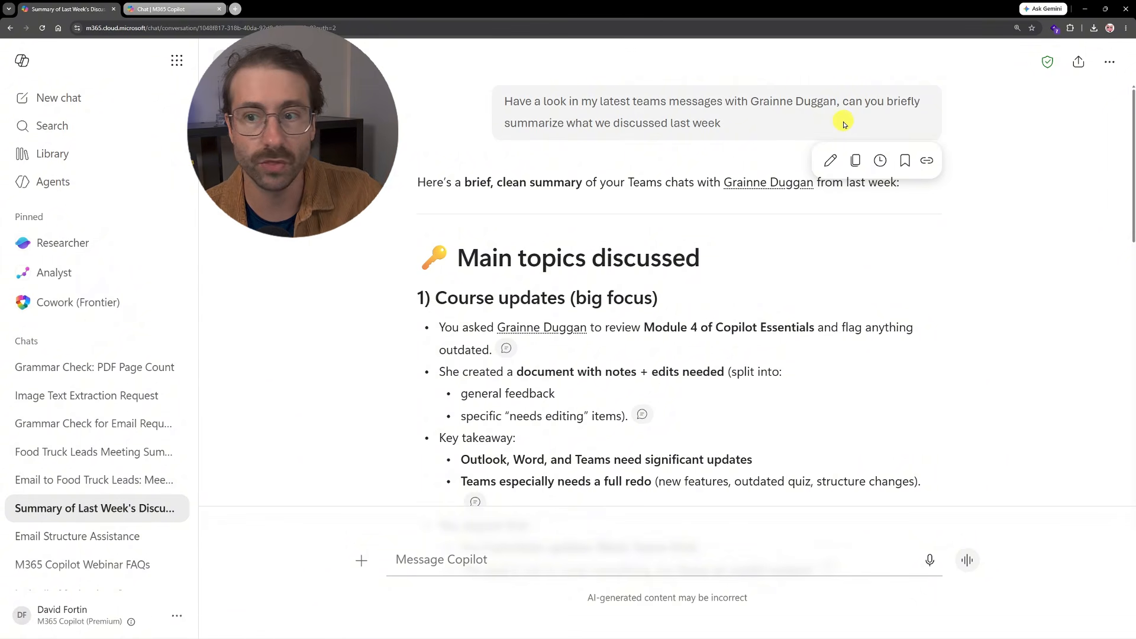
- Save the Teams message summary prompt for reuse under the title "MEETING PREPARTION EVERY MONDAY"
click(905, 163)
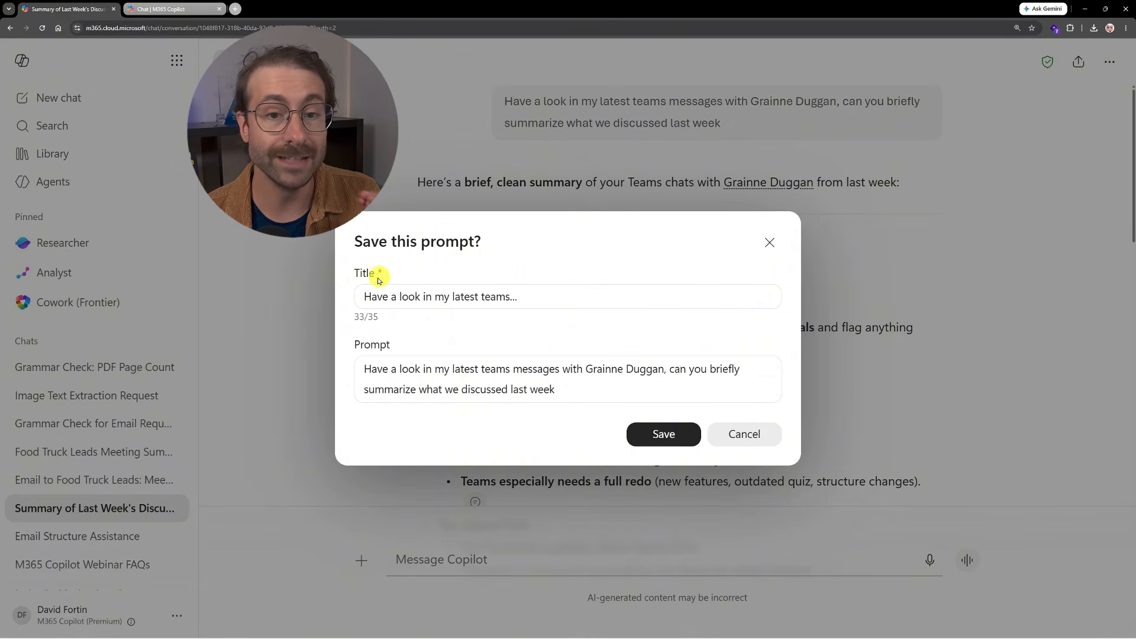
drag(522, 297, 304, 310)
text(MEETING PREPARTION EVERY MONDAY)
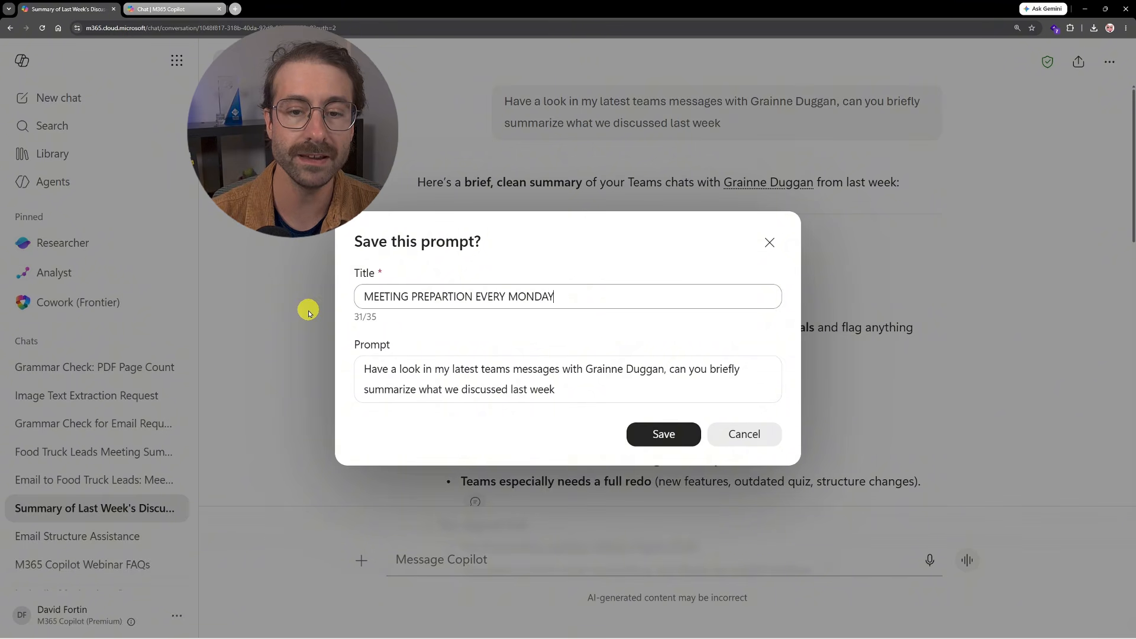
click(487, 370)
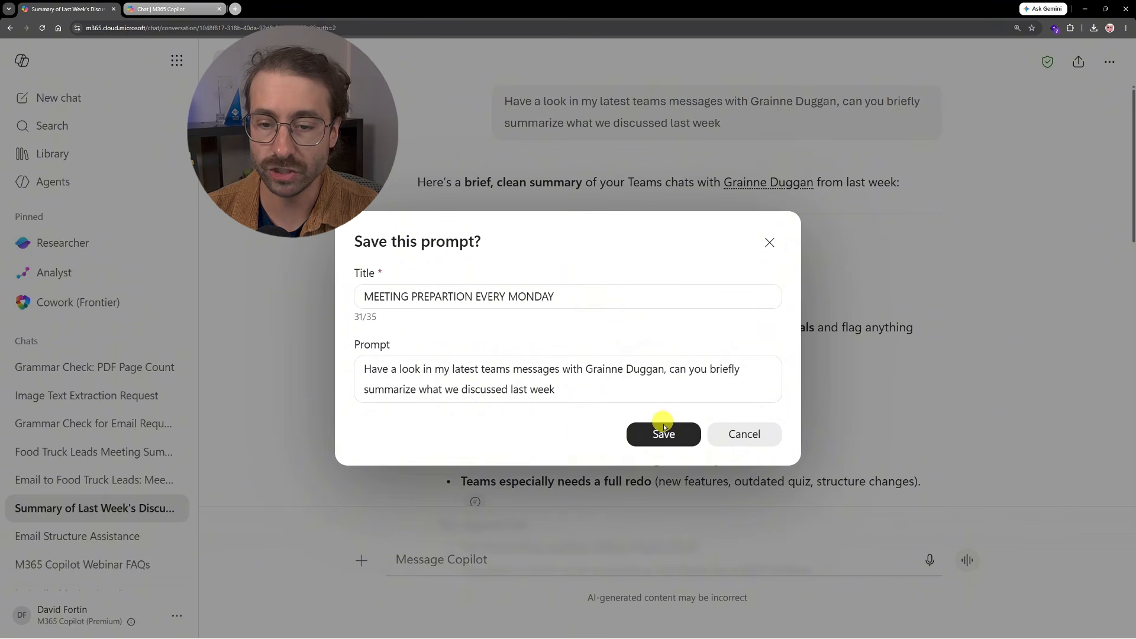
click(685, 443)
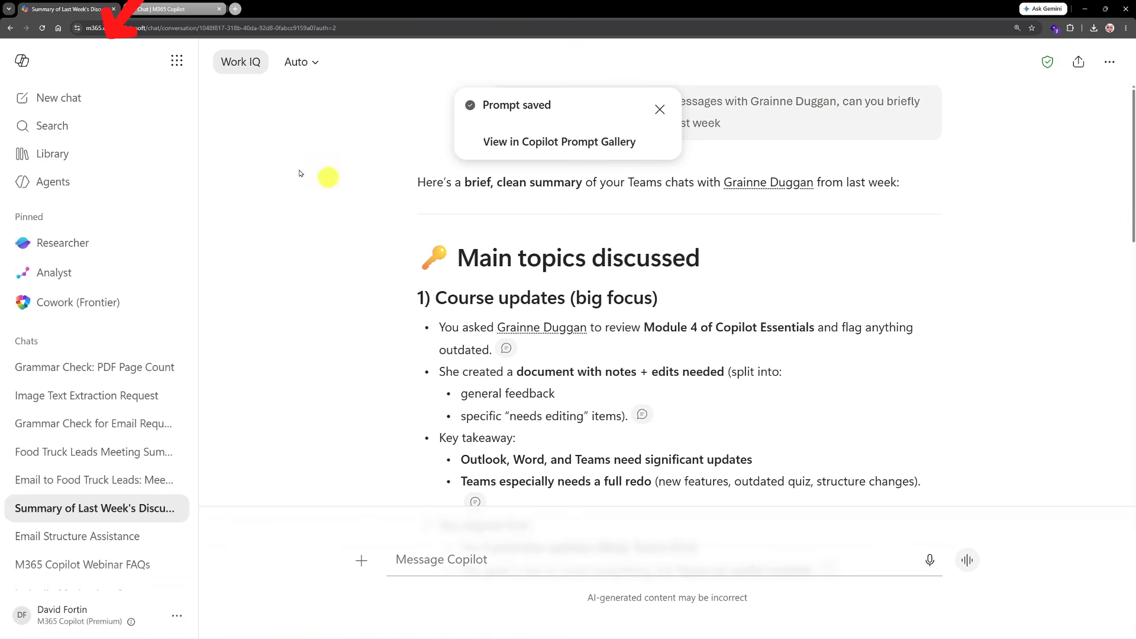
- Start a new chat and submit the saved prompt "MEETING PREPARTION EVERY MONDAY" from the Prompt Lab
click(72, 102)
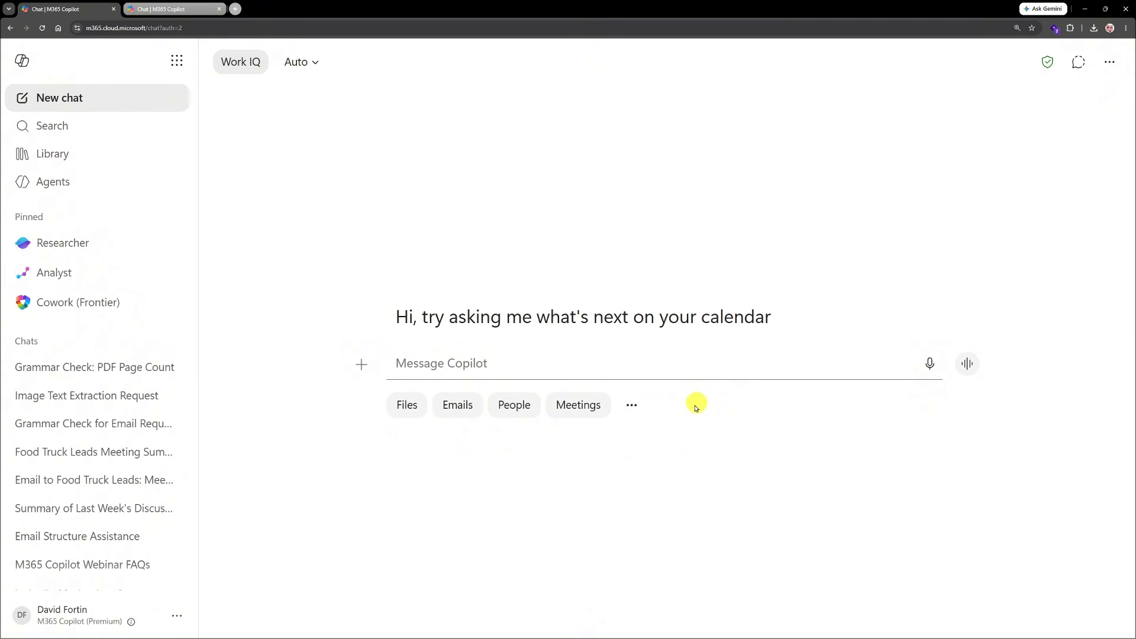
click(635, 407)
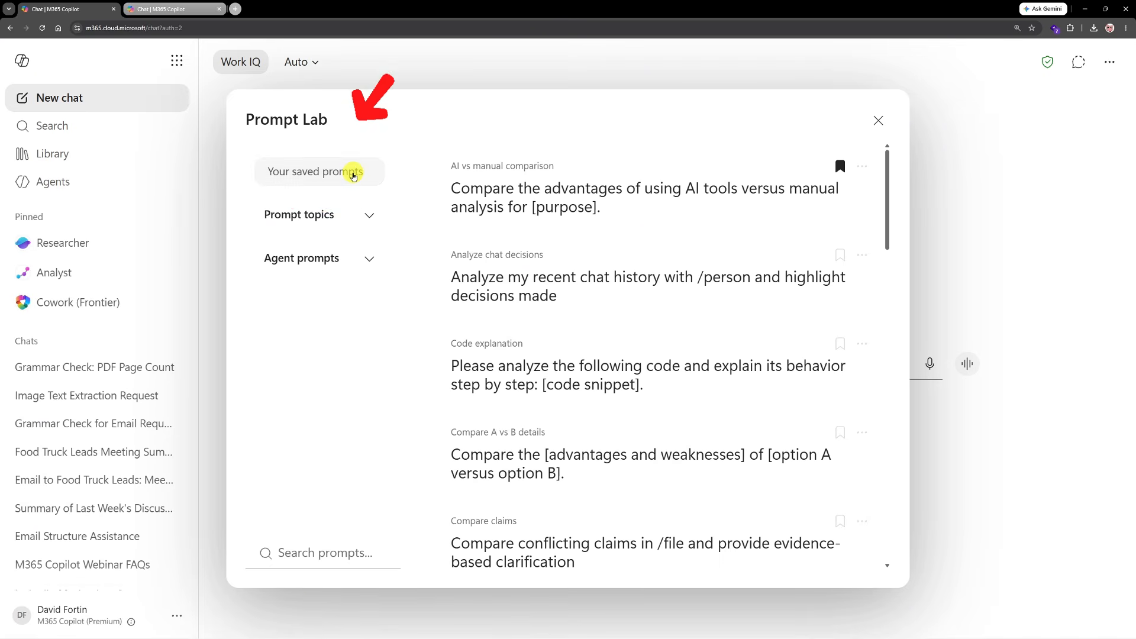
click(353, 176)
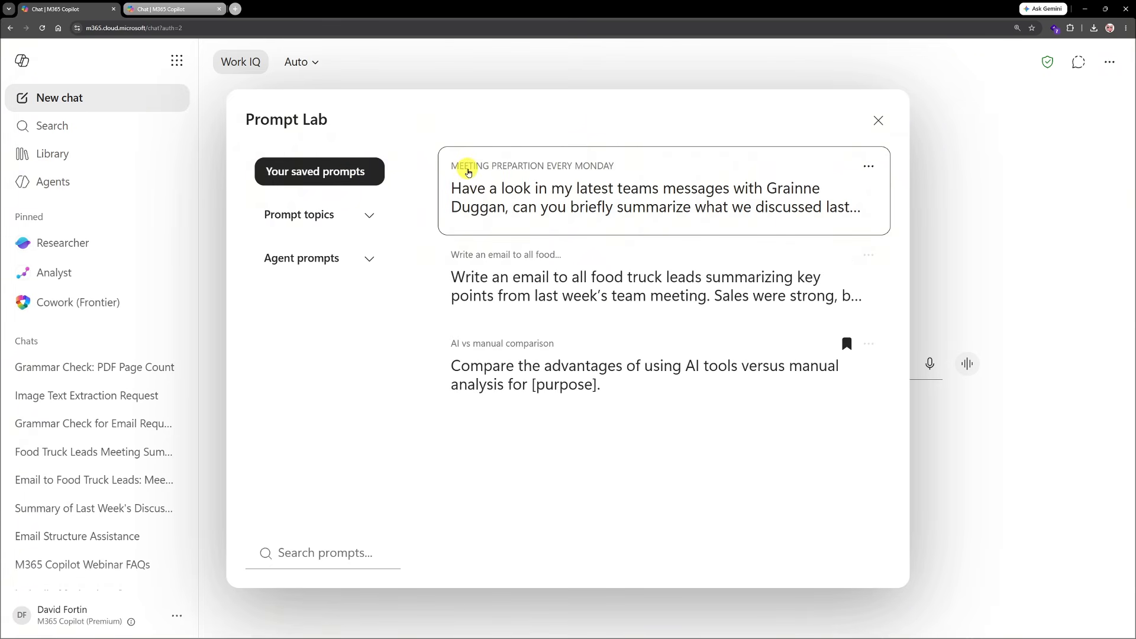
mouse_move(568, 174)
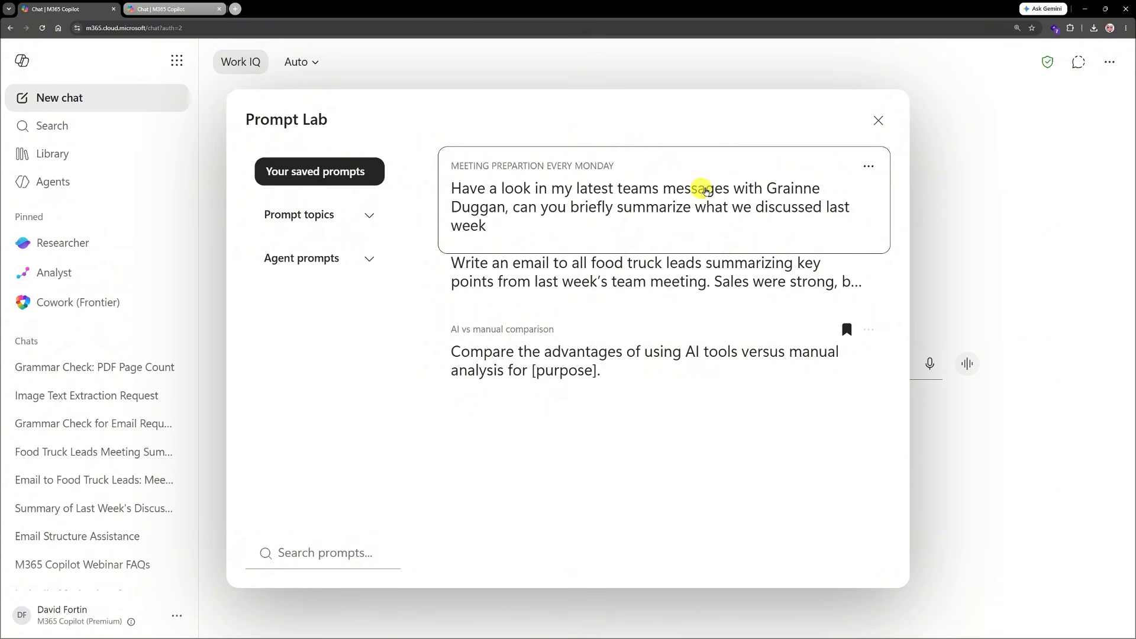
click(845, 218)
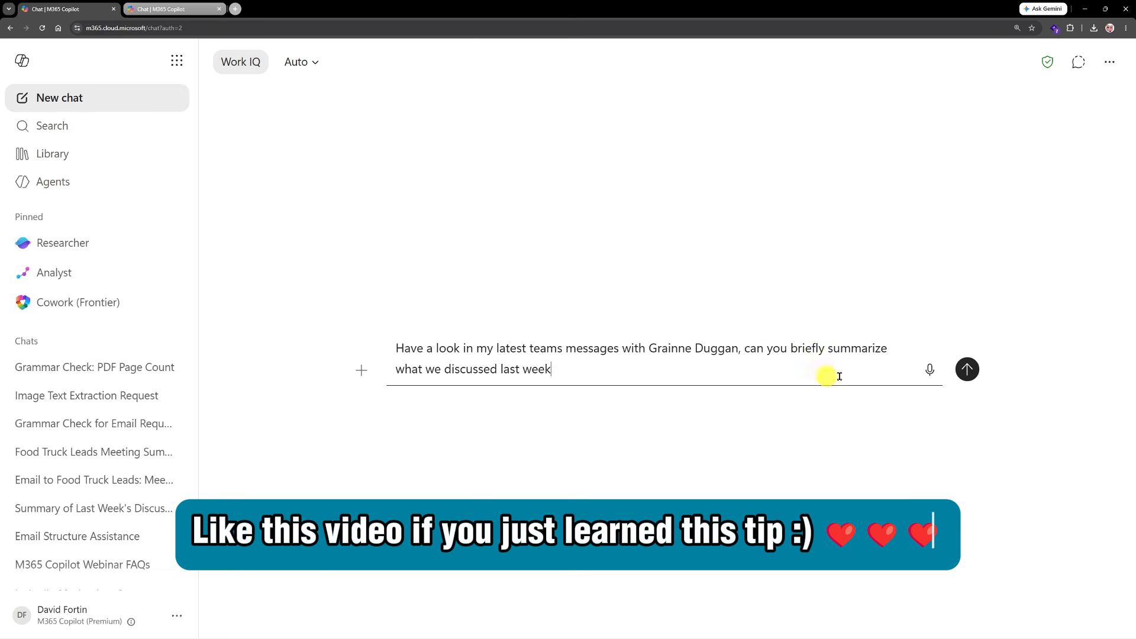
click(966, 368)
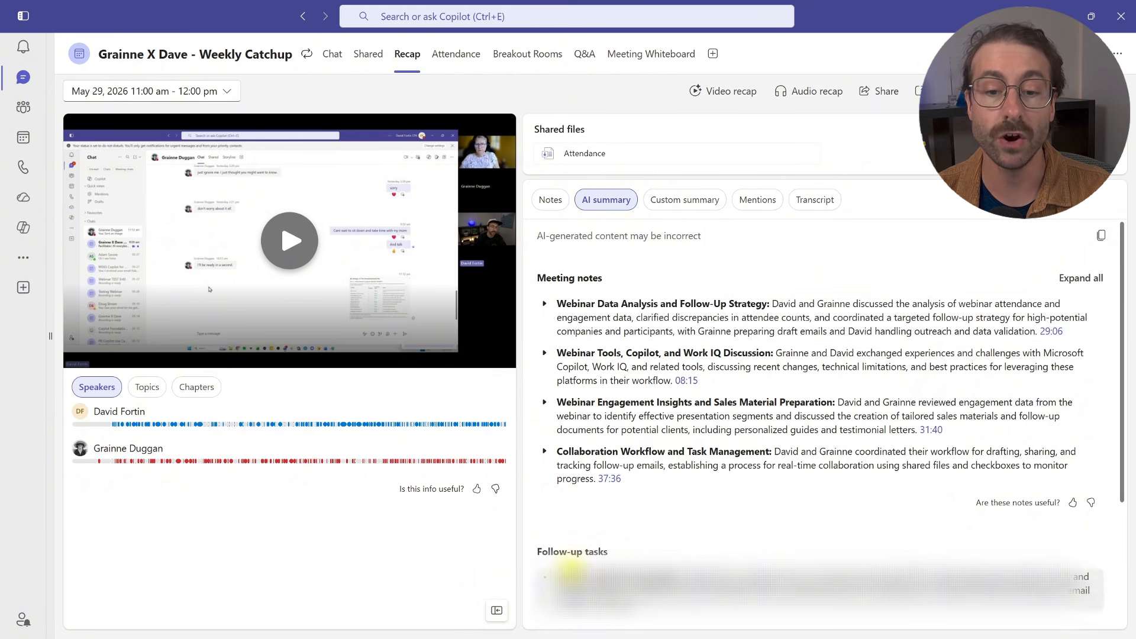
- In Teams, review the AI summary's meeting notes and follow-up tasks in the May 29, 2026 weekly catchup recap
scroll(591, 557, down, 2)
scroll(616, 559, down, 1)
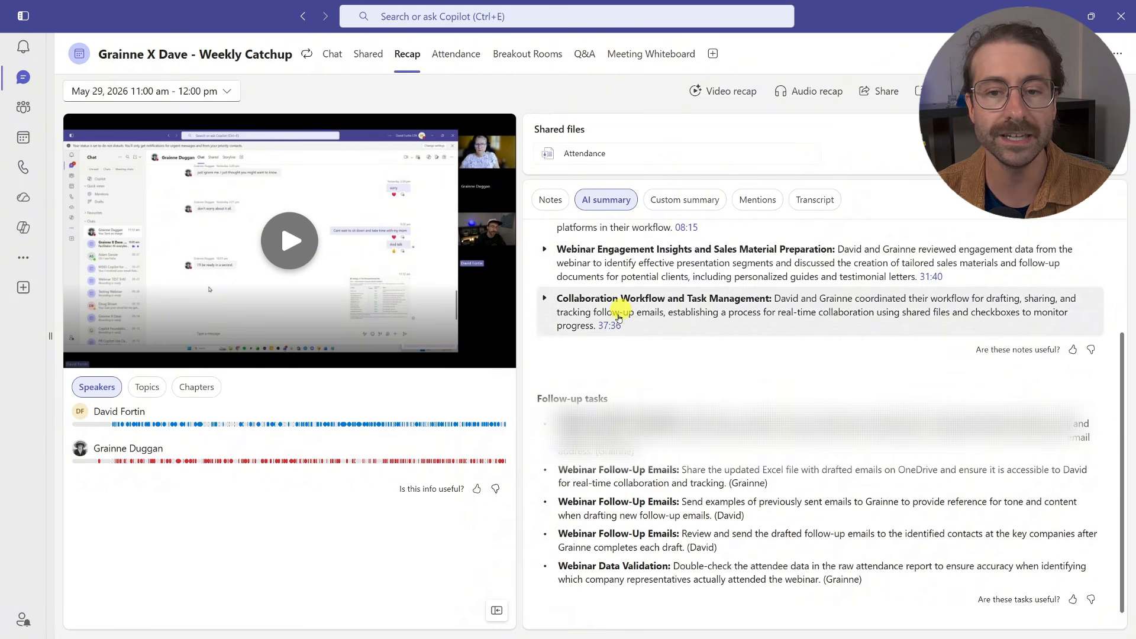
scroll(811, 381, up, 2)
scroll(810, 385, up, 1)
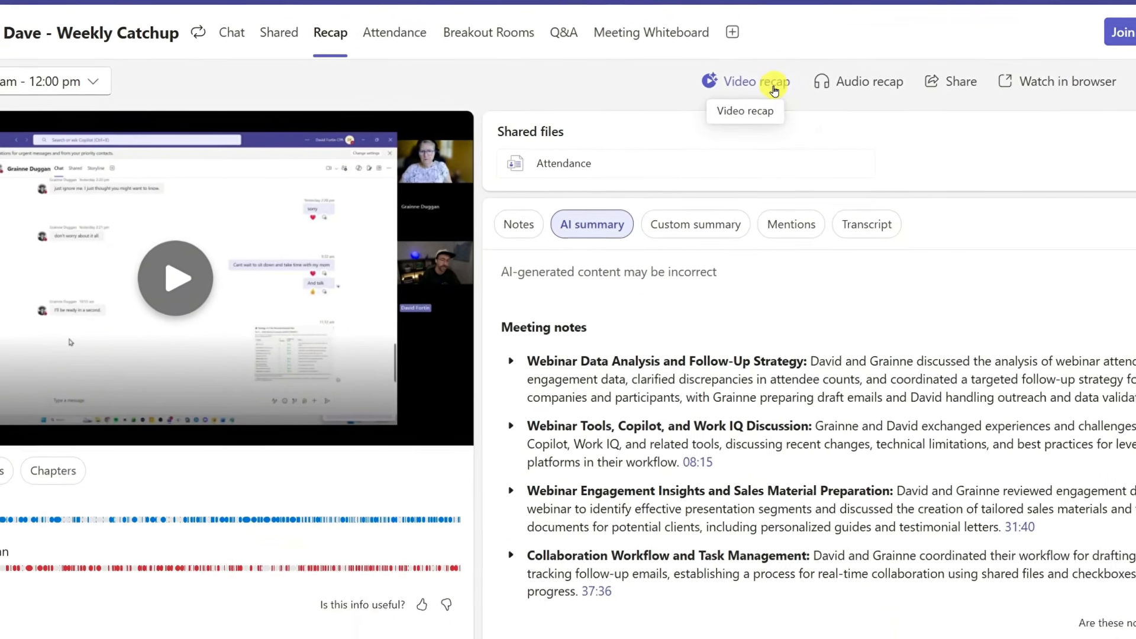
- Play the AI-narrated video recap of the weekly catchup meeting, then close the player
click(773, 88)
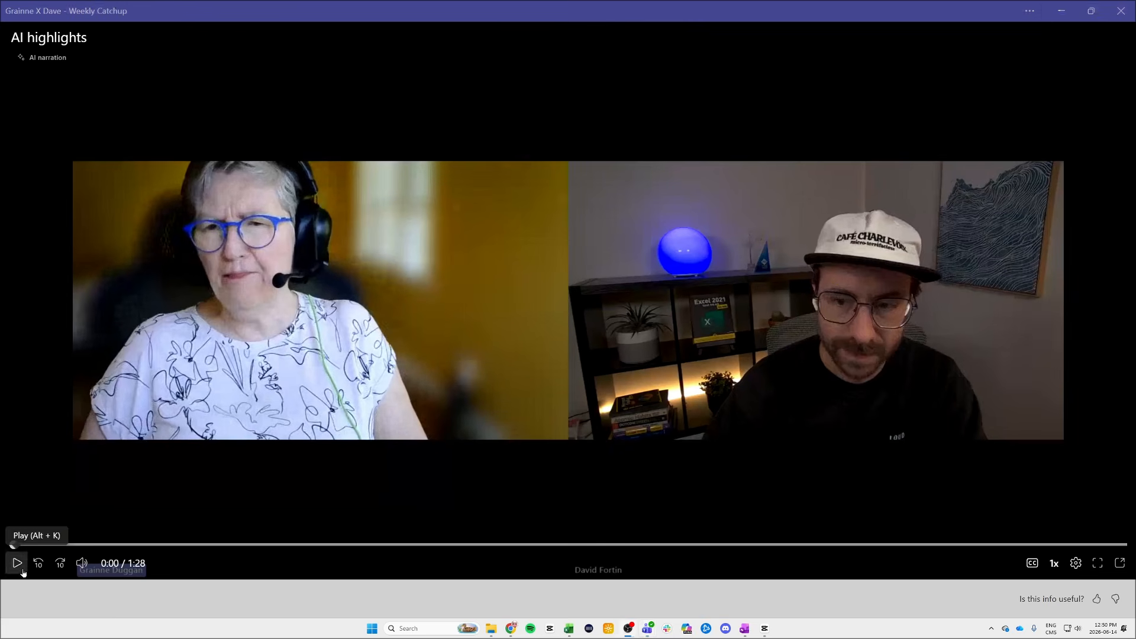
click(22, 570)
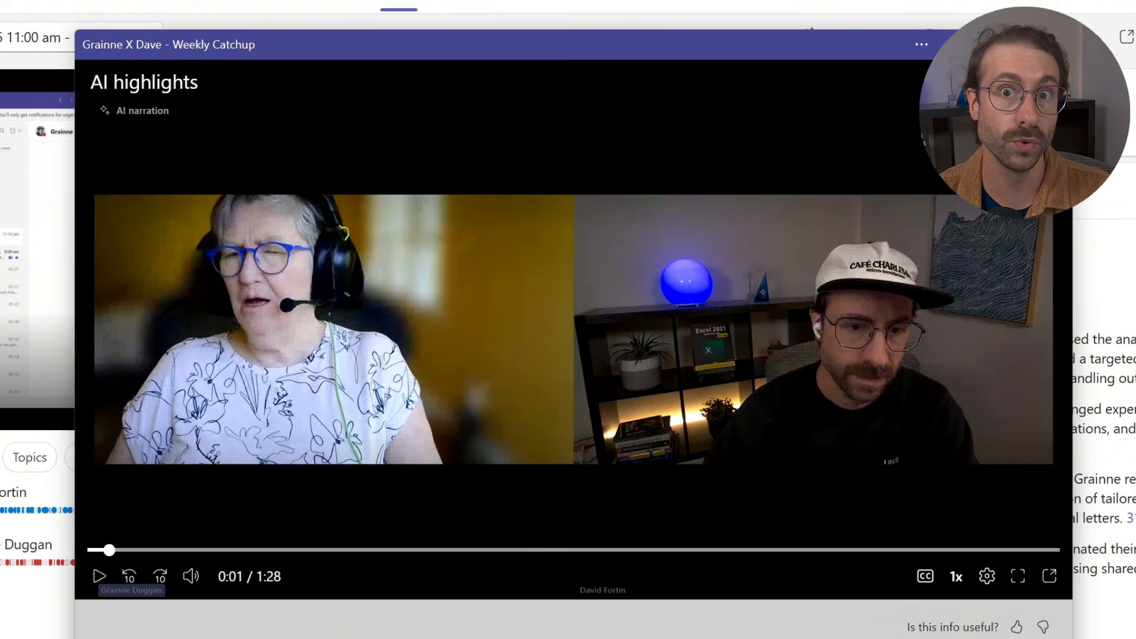
click(1051, 45)
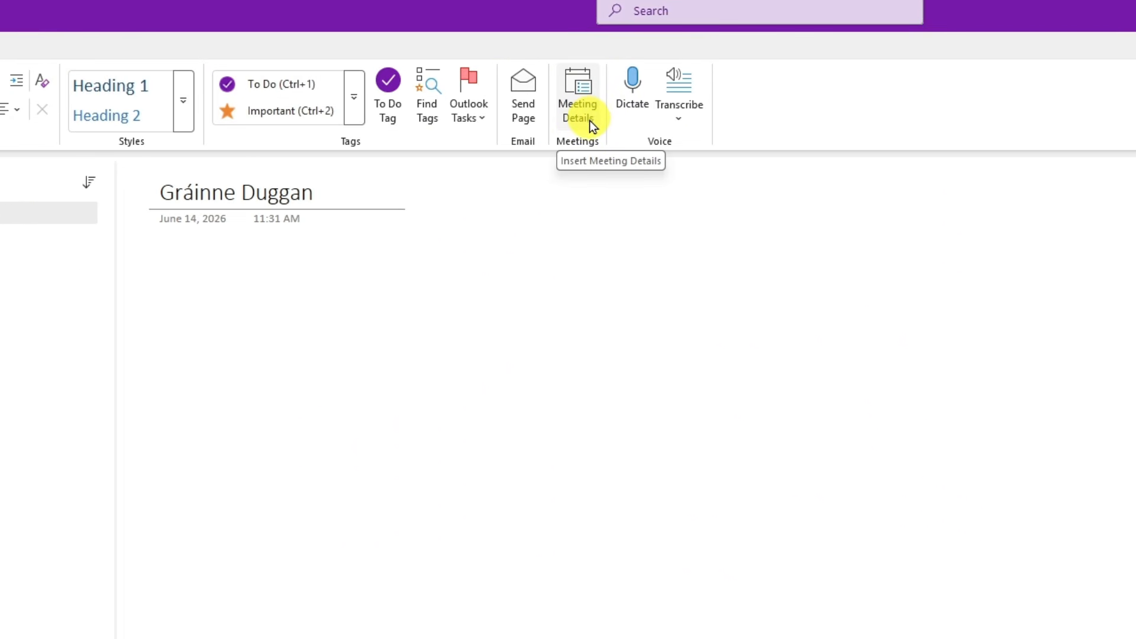
- In OneNote, insert the meeting details of the May 29, 2026 weekly catchup into the current page
click(590, 120)
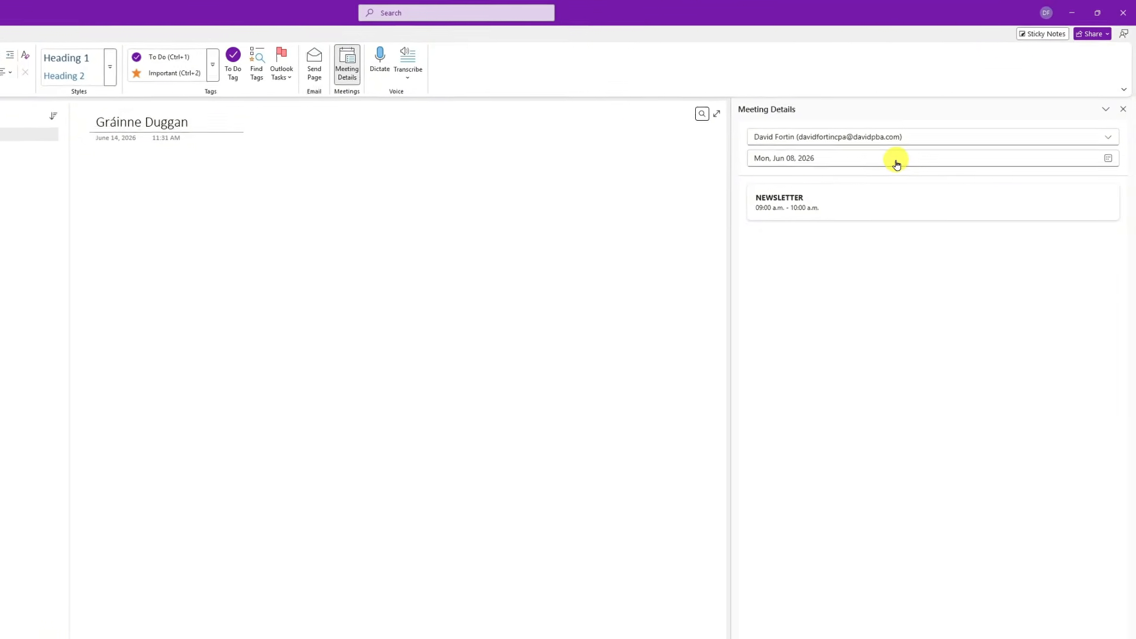
click(886, 176)
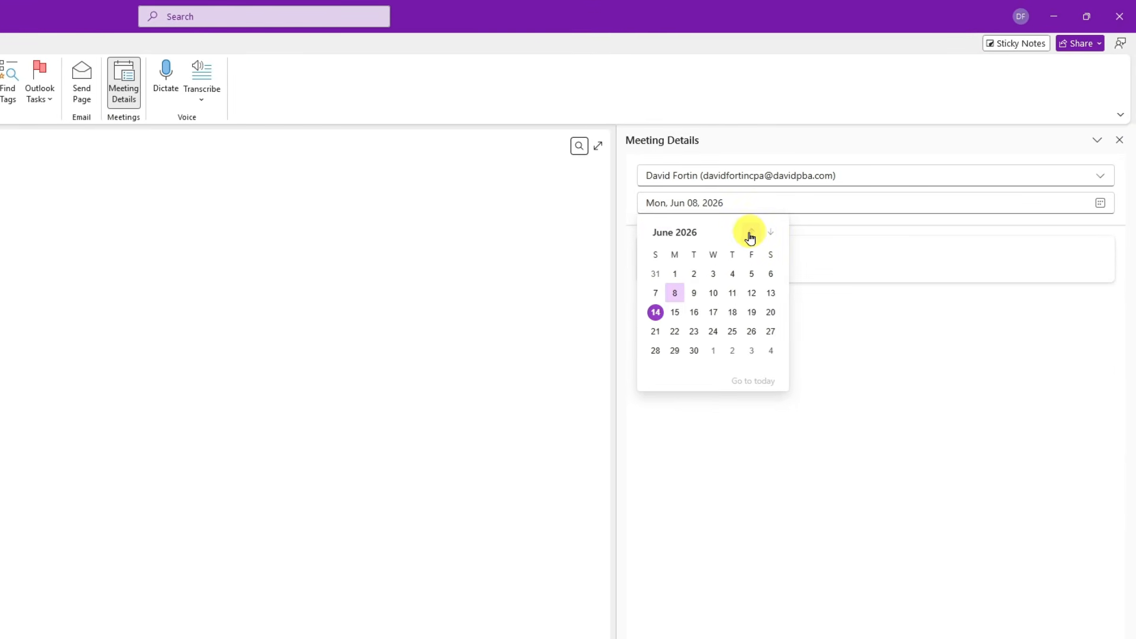
click(811, 196)
click(751, 351)
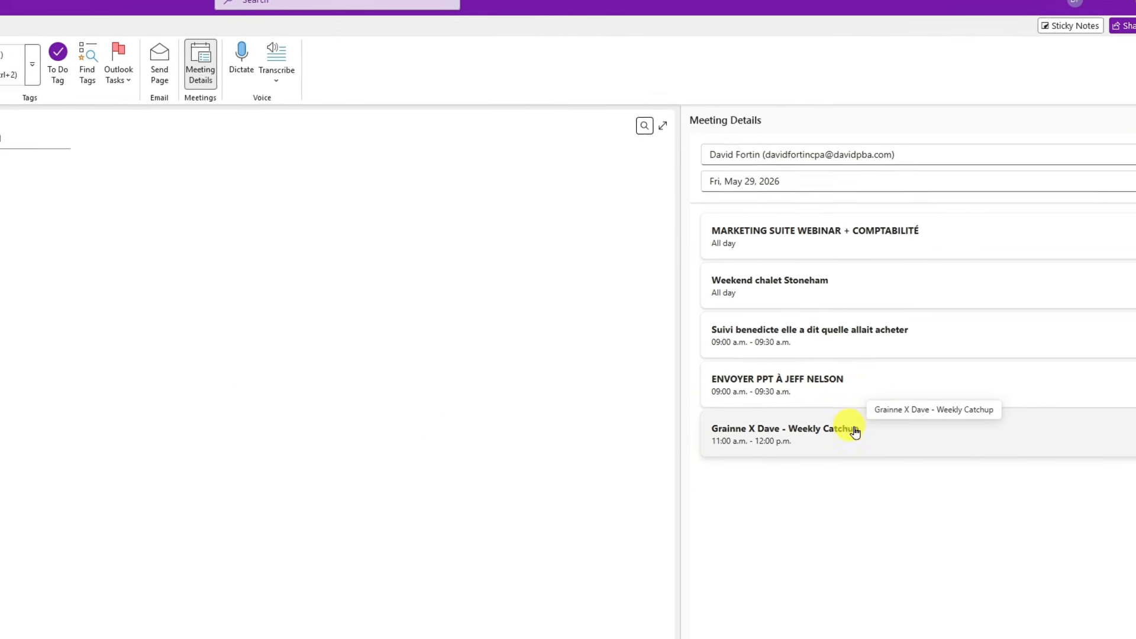
click(1078, 388)
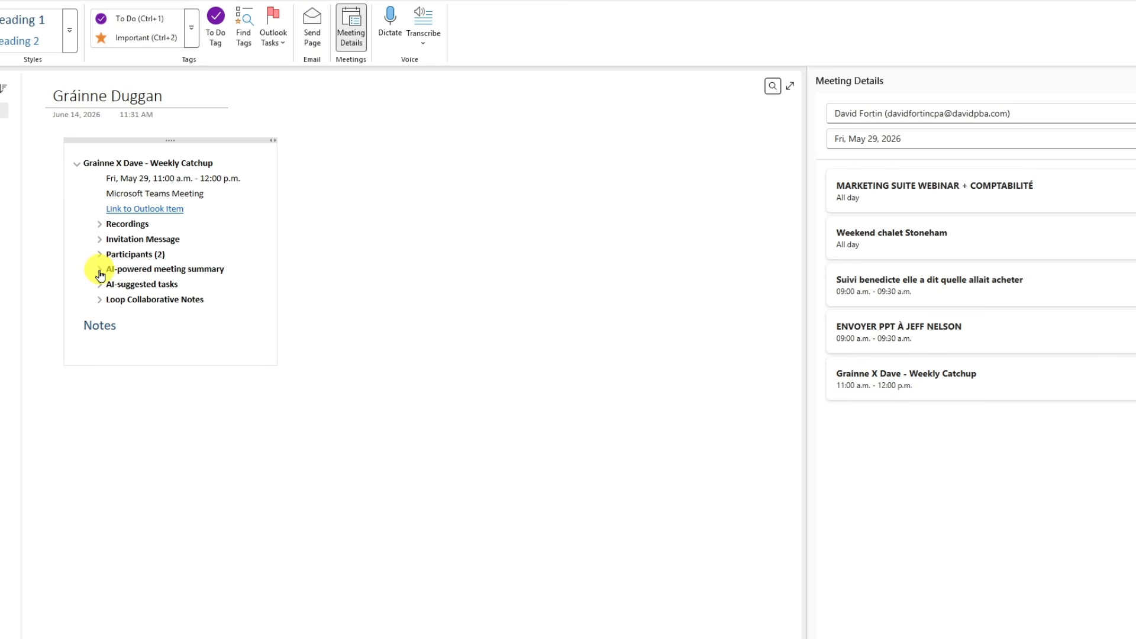
- Expand the AI-powered meeting summary and highlight the "Webinar Tools, Copilot, and Work IQ Discussion" paragraph in turquoise
click(100, 270)
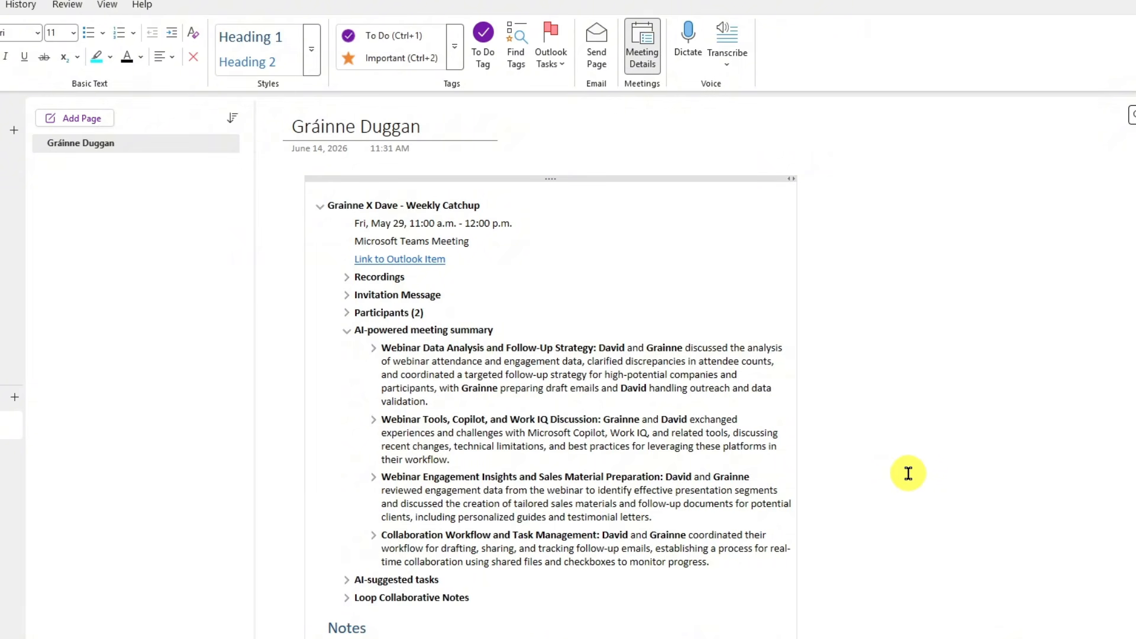
drag(451, 459, 381, 416)
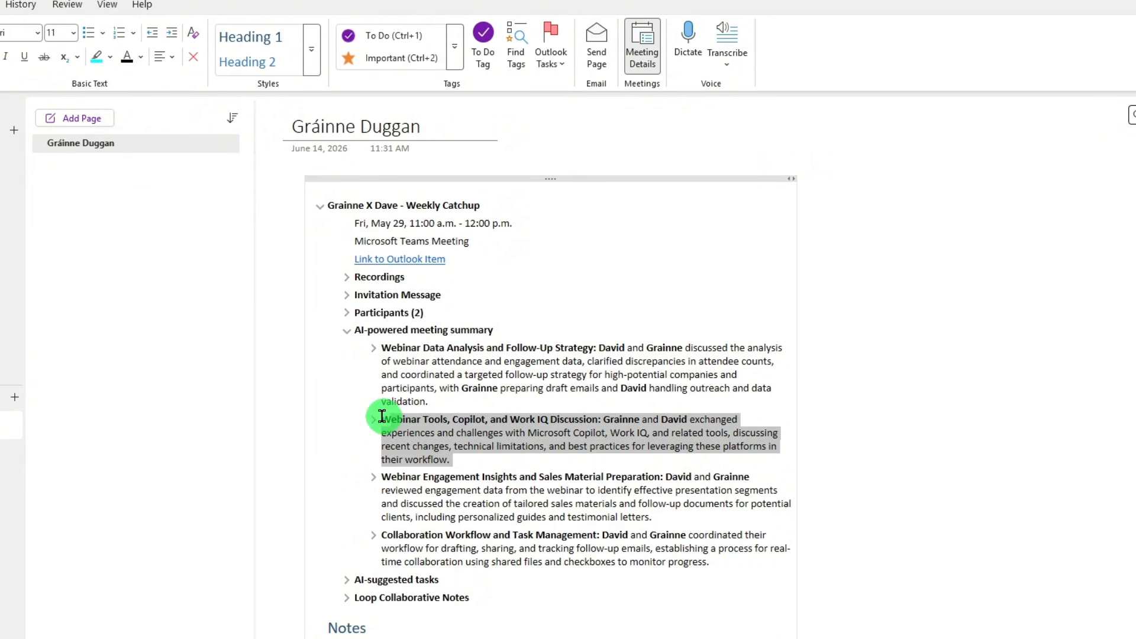
click(96, 57)
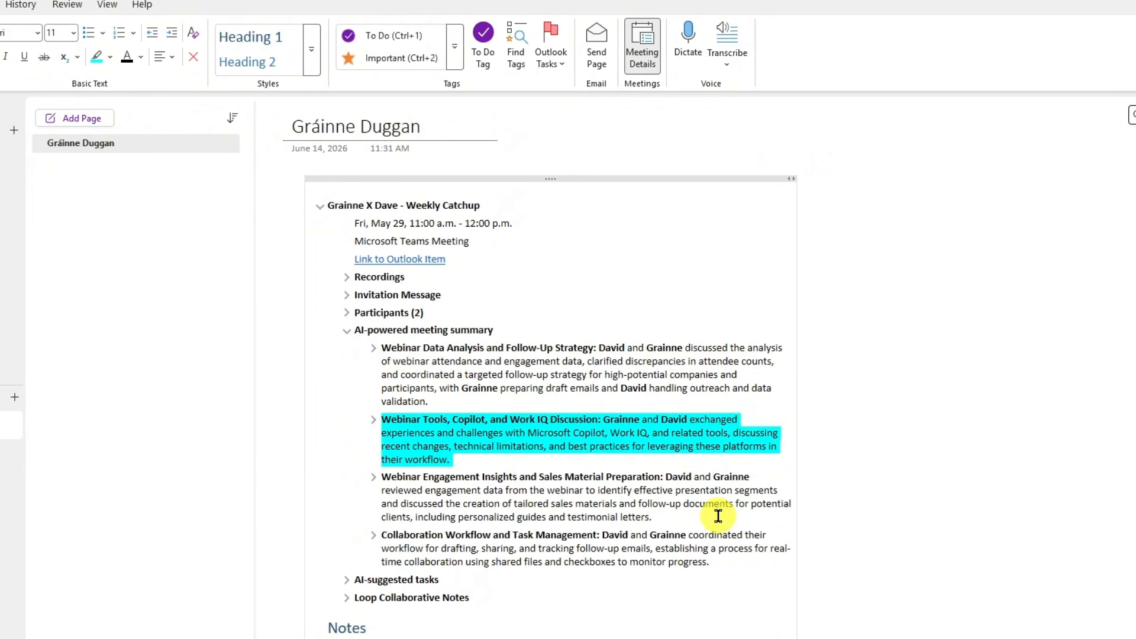
- Expand the "Webinar Engagement Insights" summary item and add "HELLO THIS IS VERY IMPORATNT" to the end of its Sales Material Development bullet
click(373, 477)
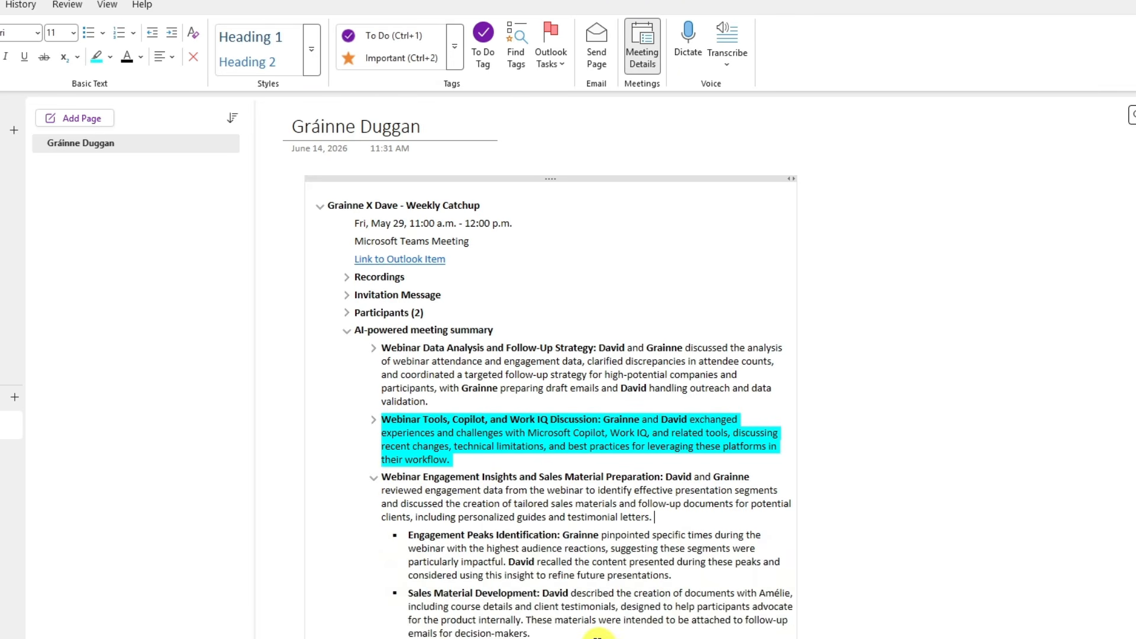
click(569, 634)
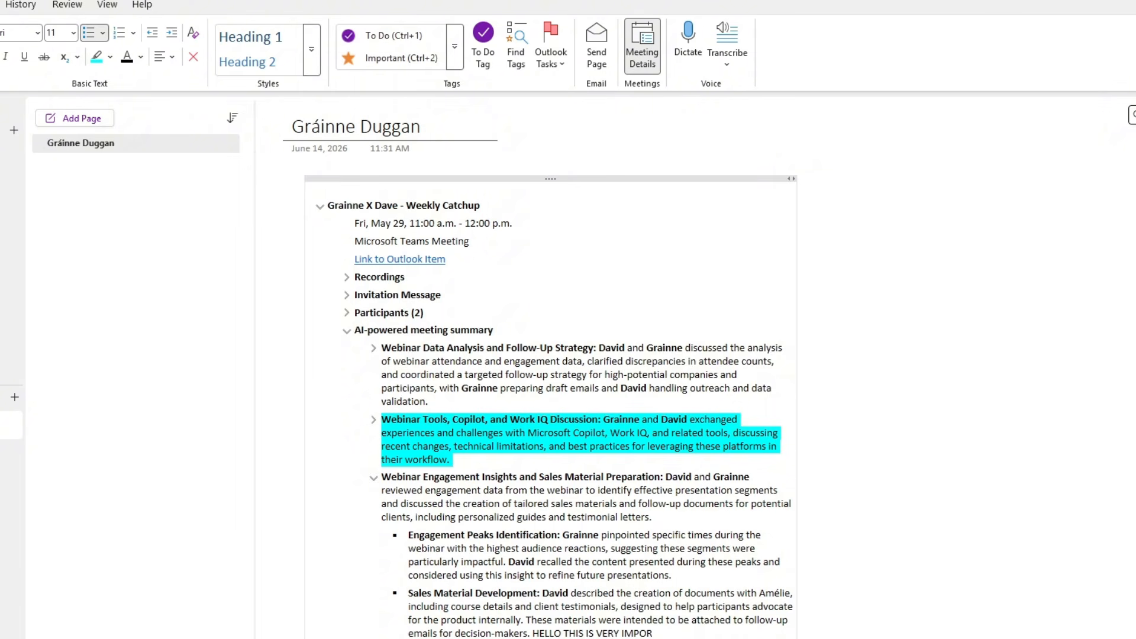
drag(680, 631, 411, 590)
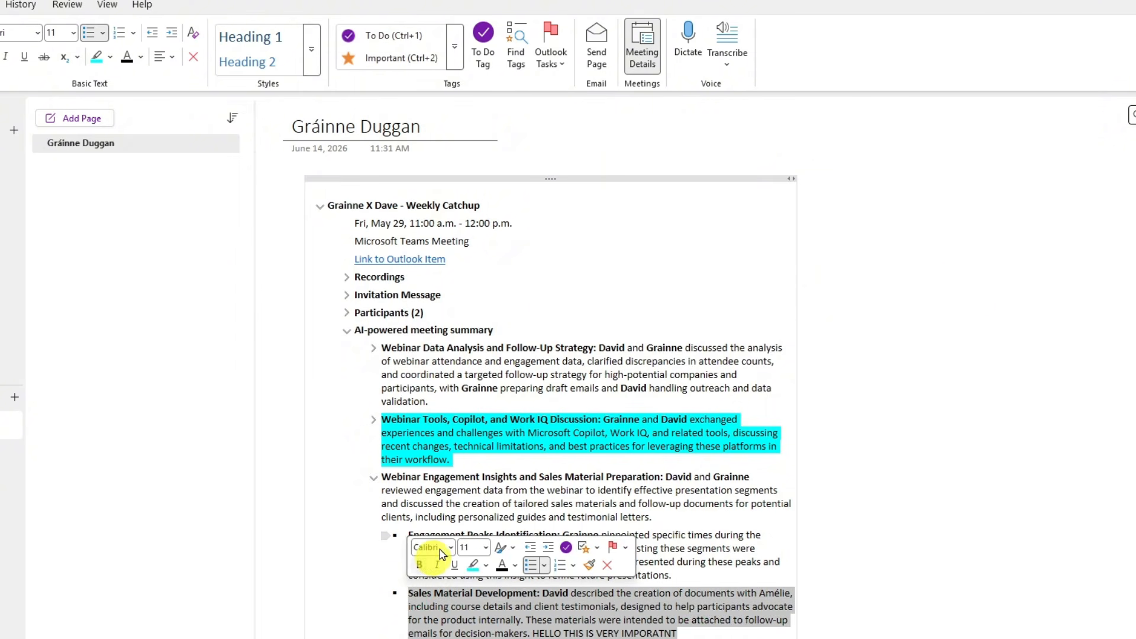
click(417, 58)
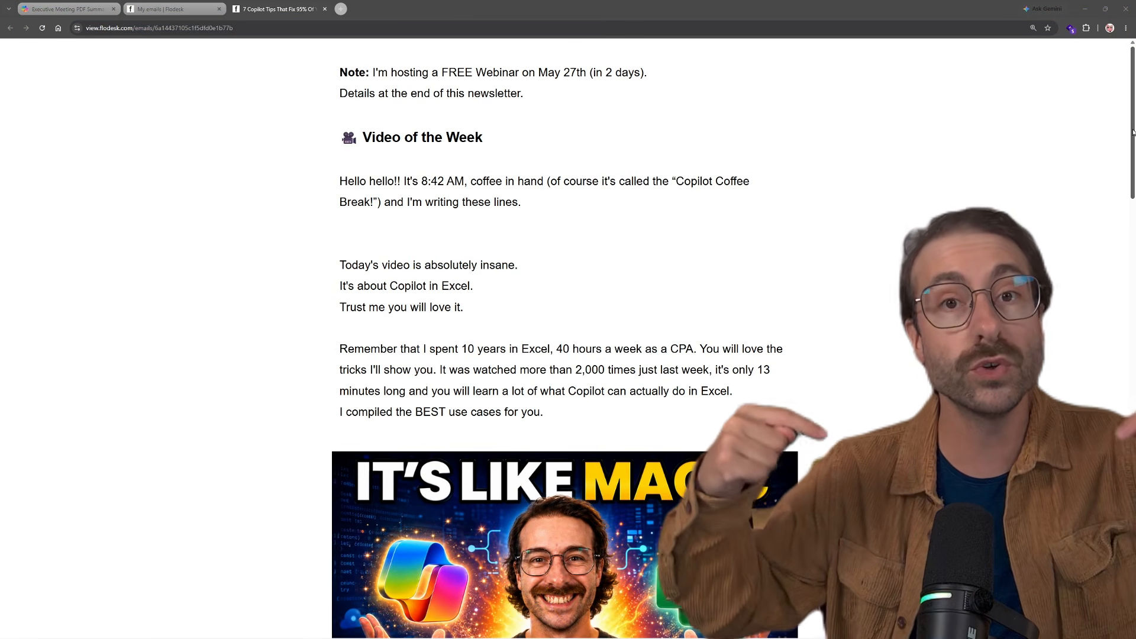
drag(1133, 132, 1133, 306)
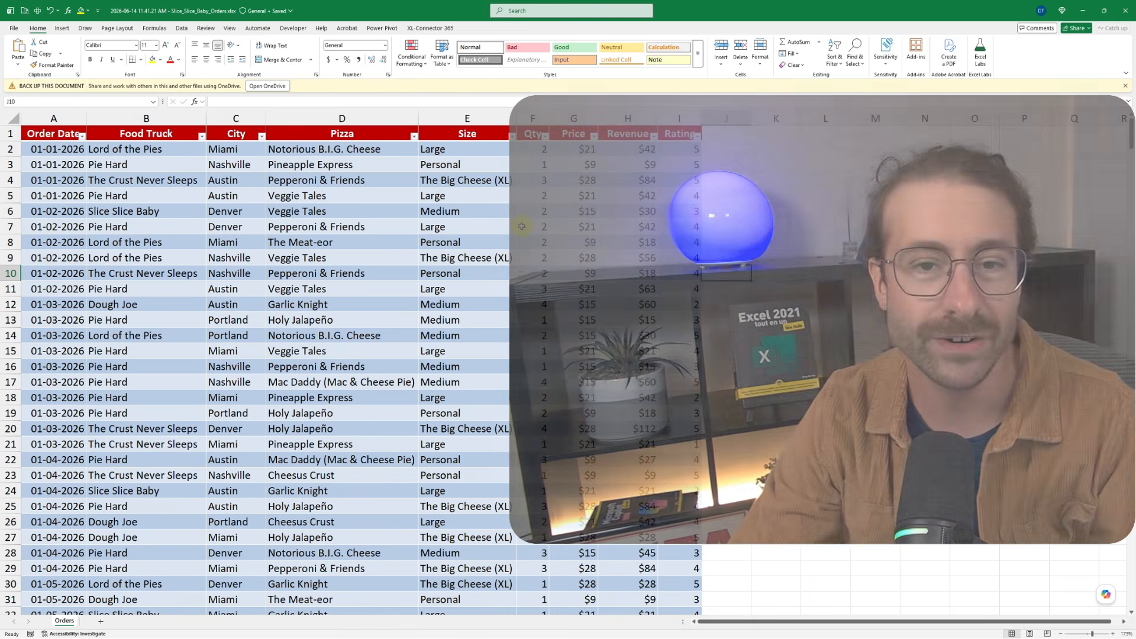
- In the Excel orders workbook, check that the data is a formatted table by comparing cells inside and outside it, and inspect its table name
click(522, 226)
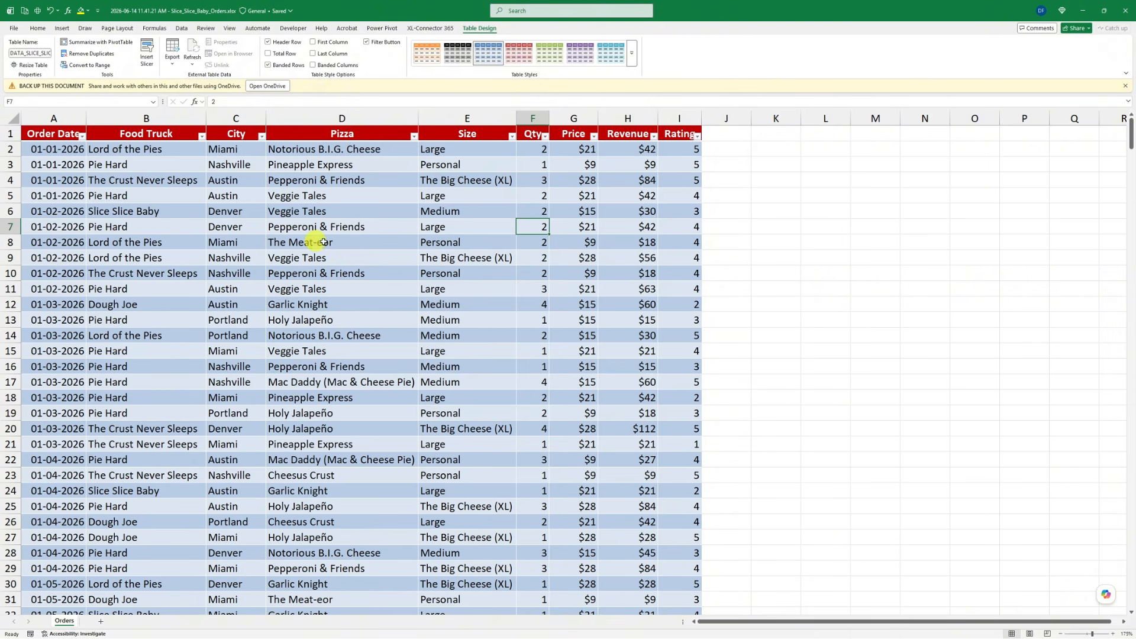
drag(68, 149, 474, 400)
click(491, 321)
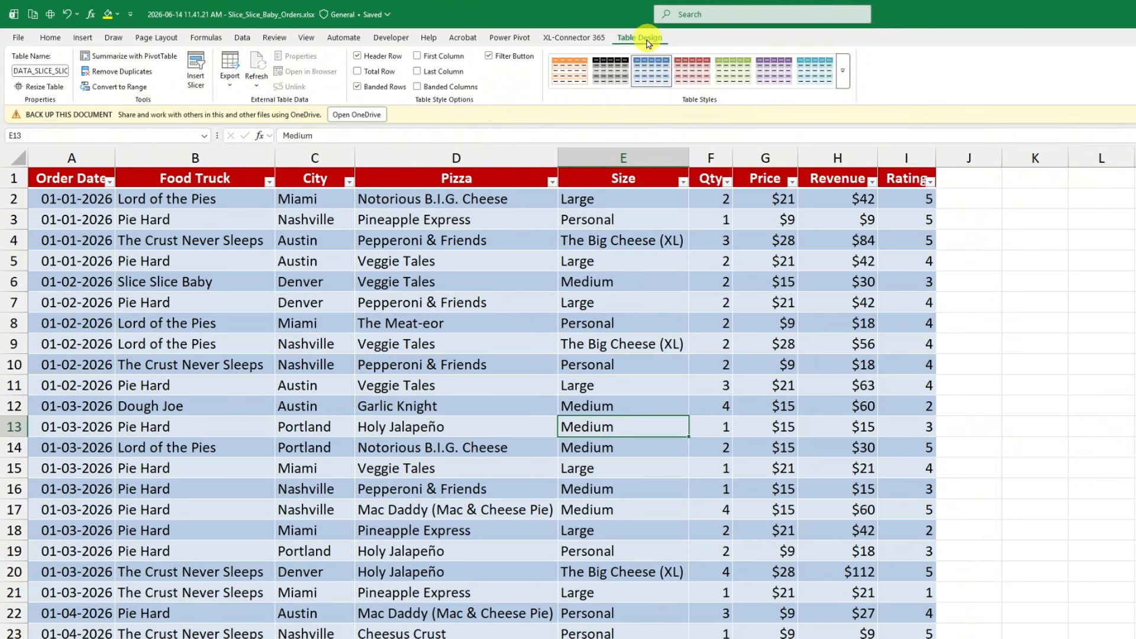
click(1053, 325)
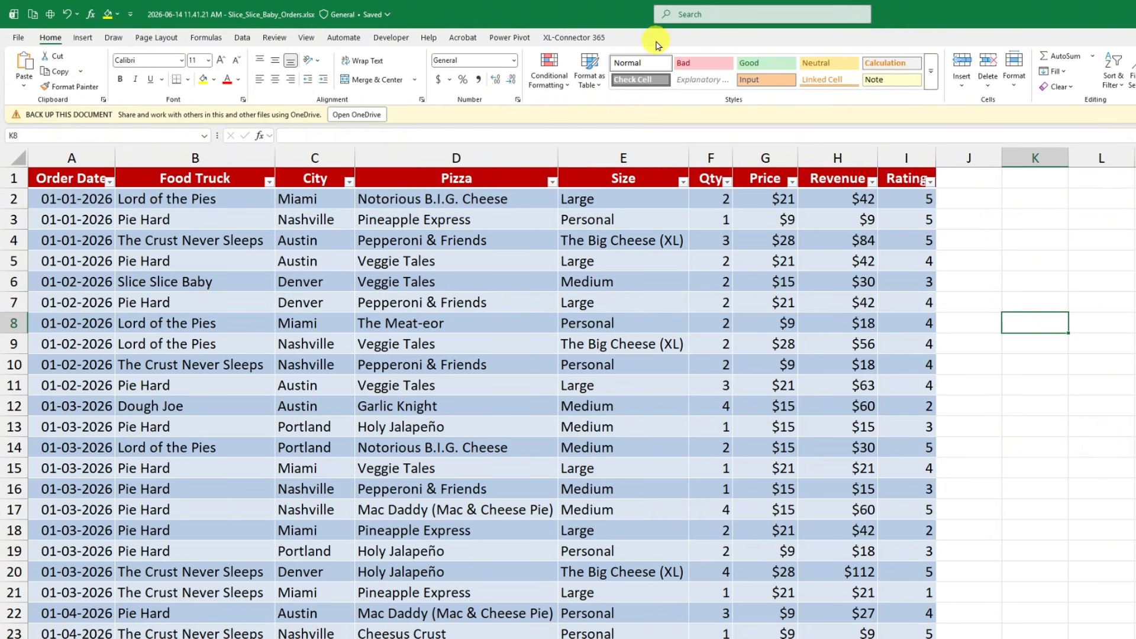
click(616, 306)
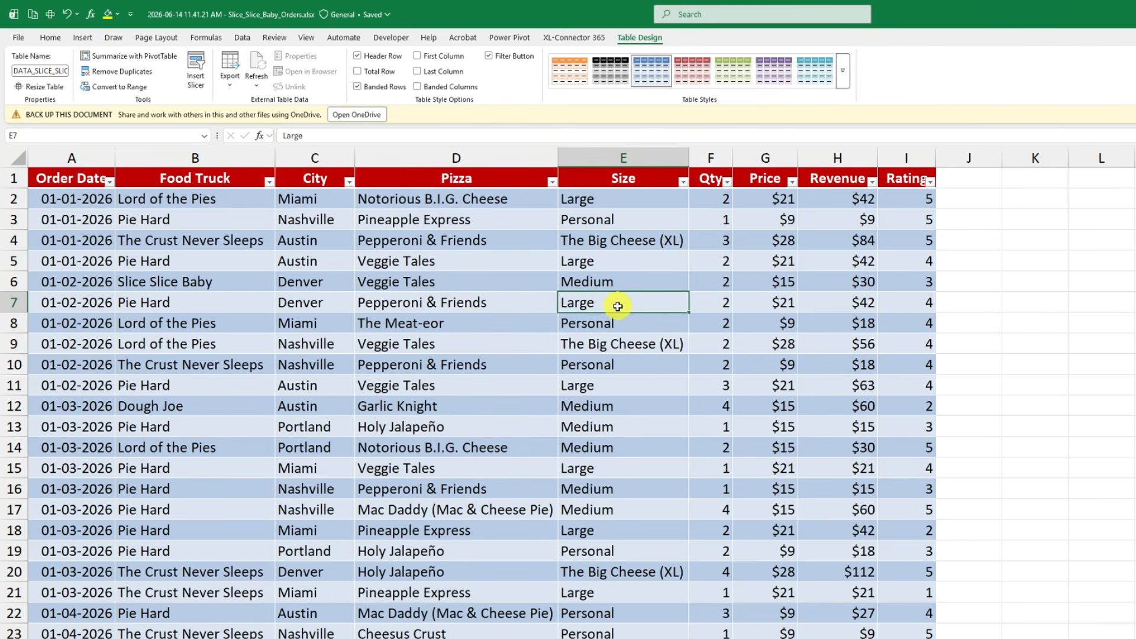
click(13, 69)
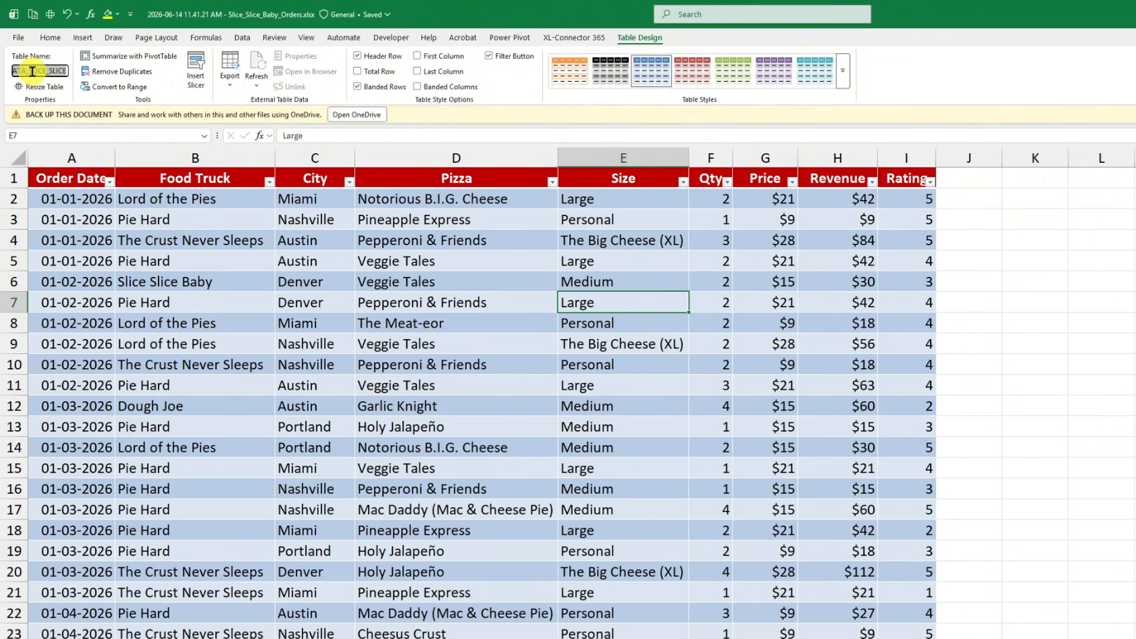
click(195, 285)
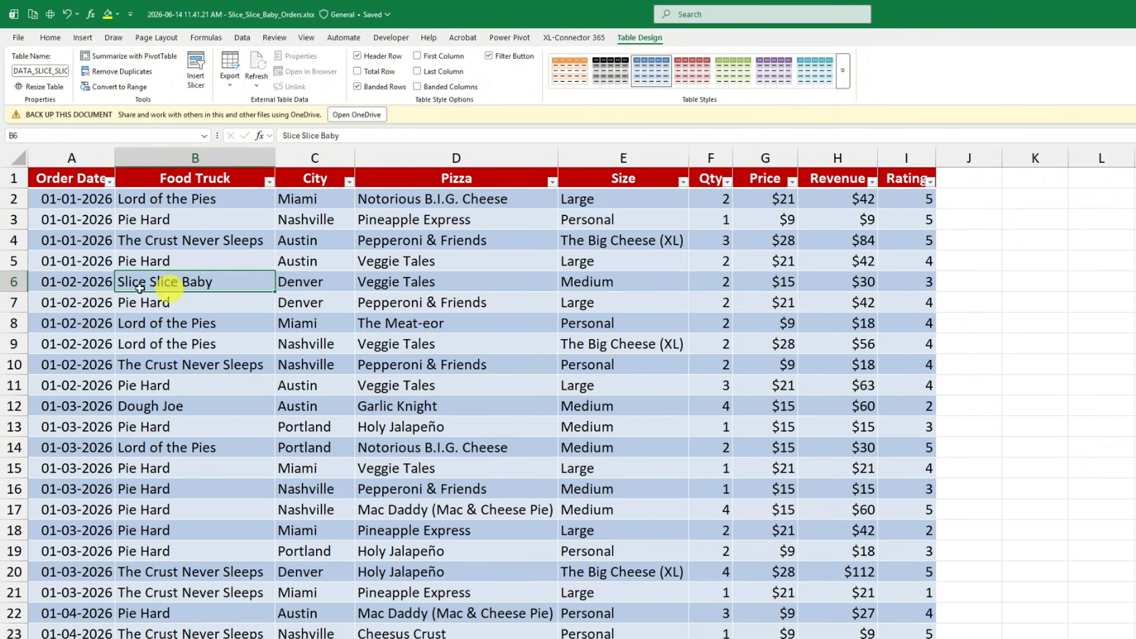
- Jump to the last row of the Order Date column to gauge the table's length, and return to its header
key(Left)
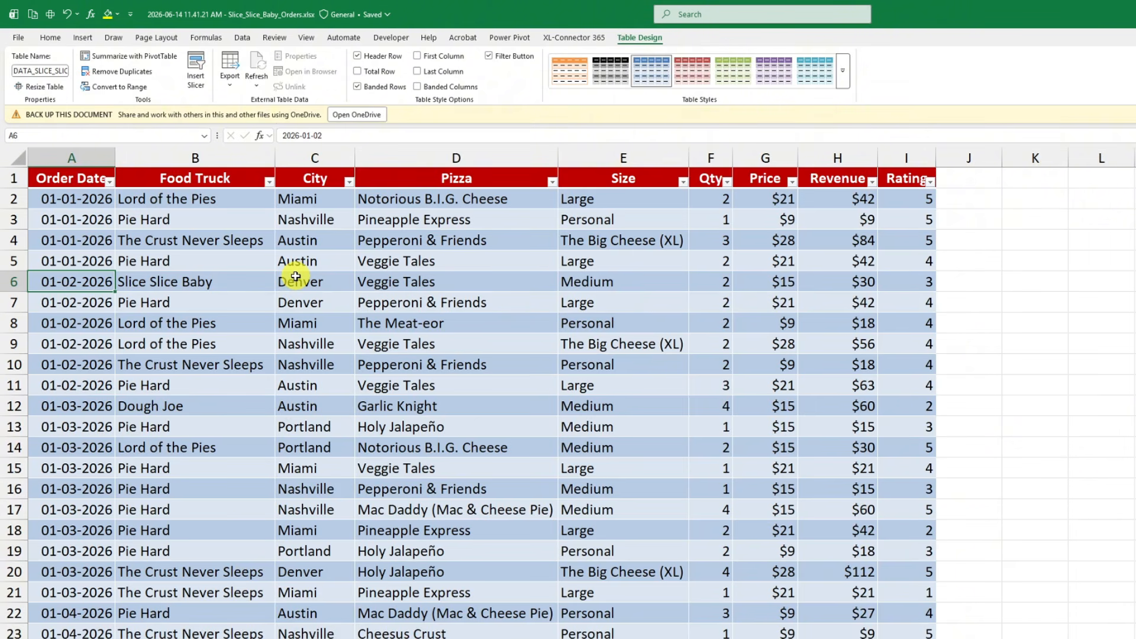
key(ctrl+Down)
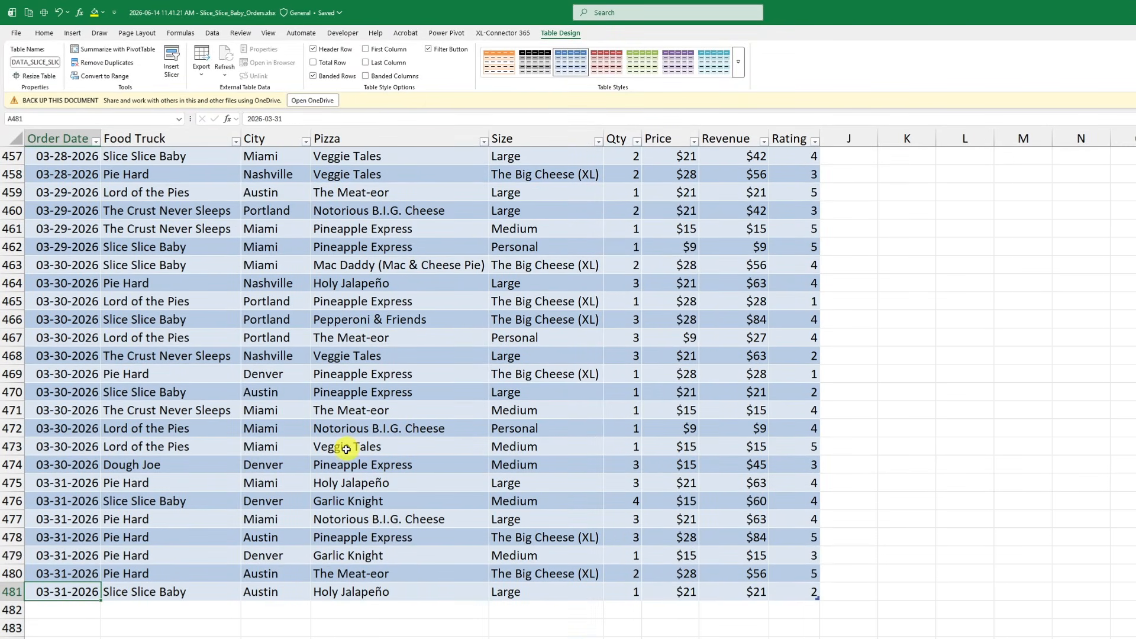
key(ctrl+Up)
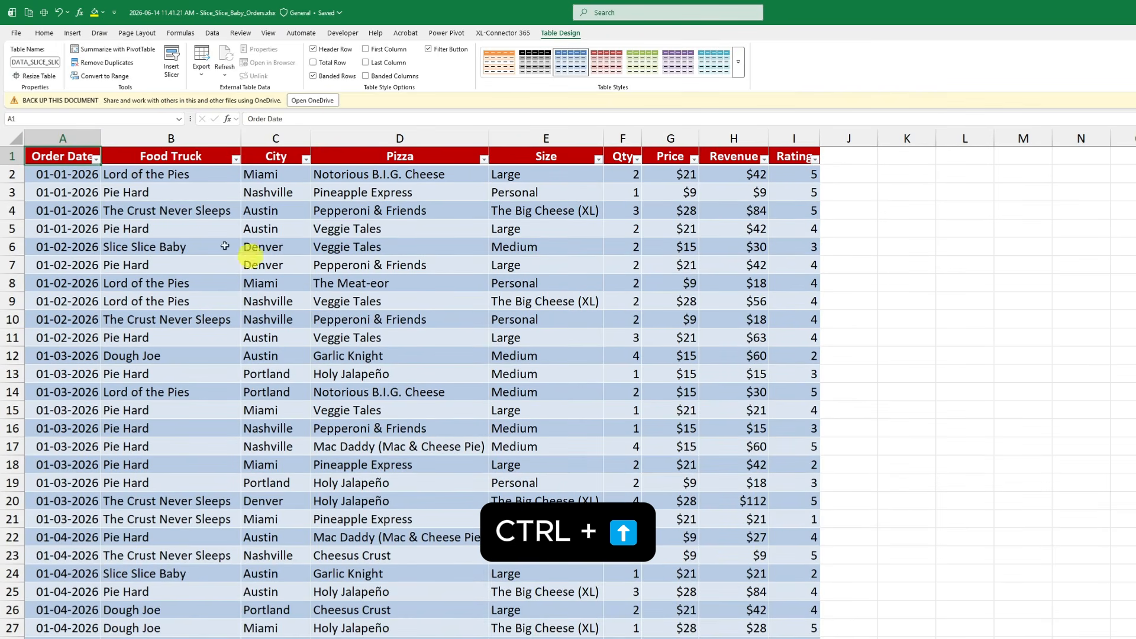
- Look over the Pizza, Size and Qty columns, and widen the Rating column to fit its header
click(400, 139)
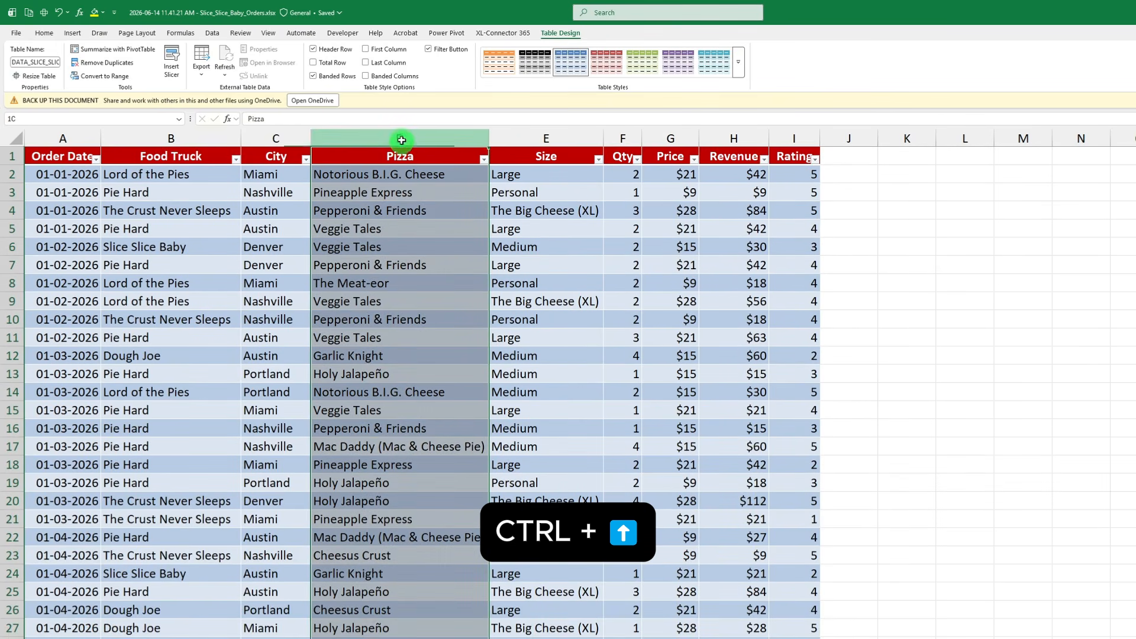
click(530, 137)
click(622, 137)
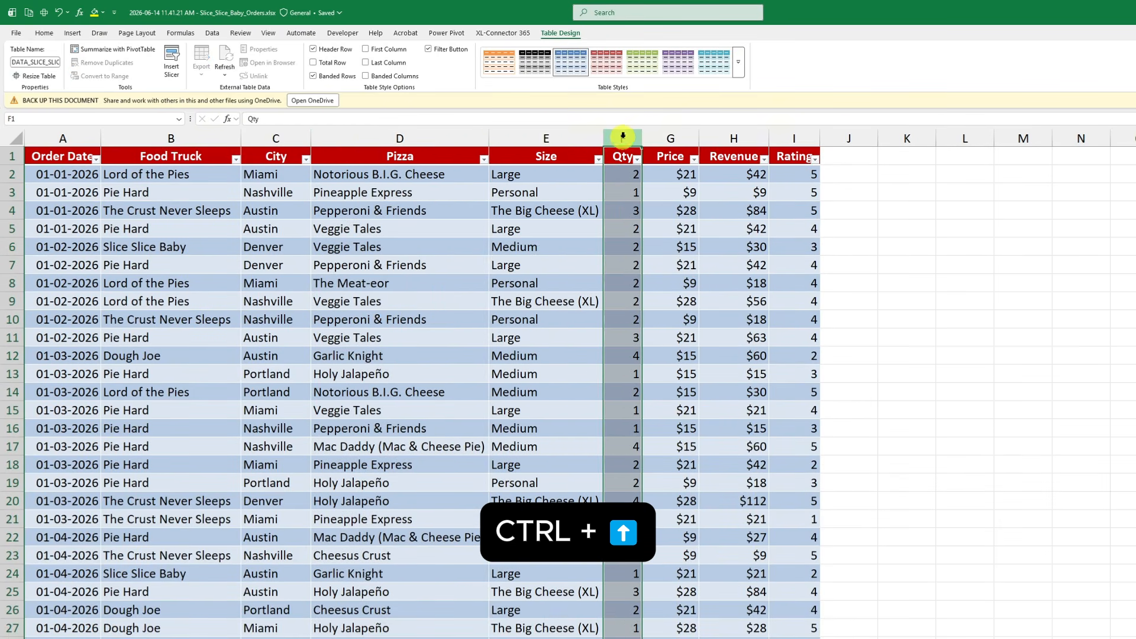
click(794, 138)
drag(820, 139, 856, 140)
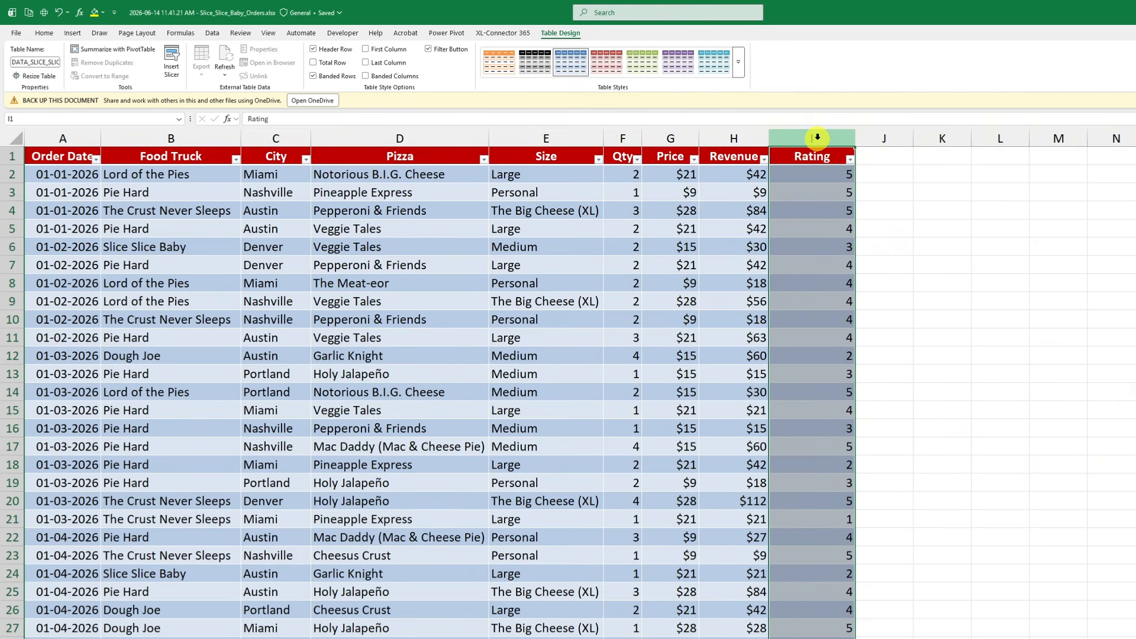
drag(816, 181, 813, 246)
click(805, 195)
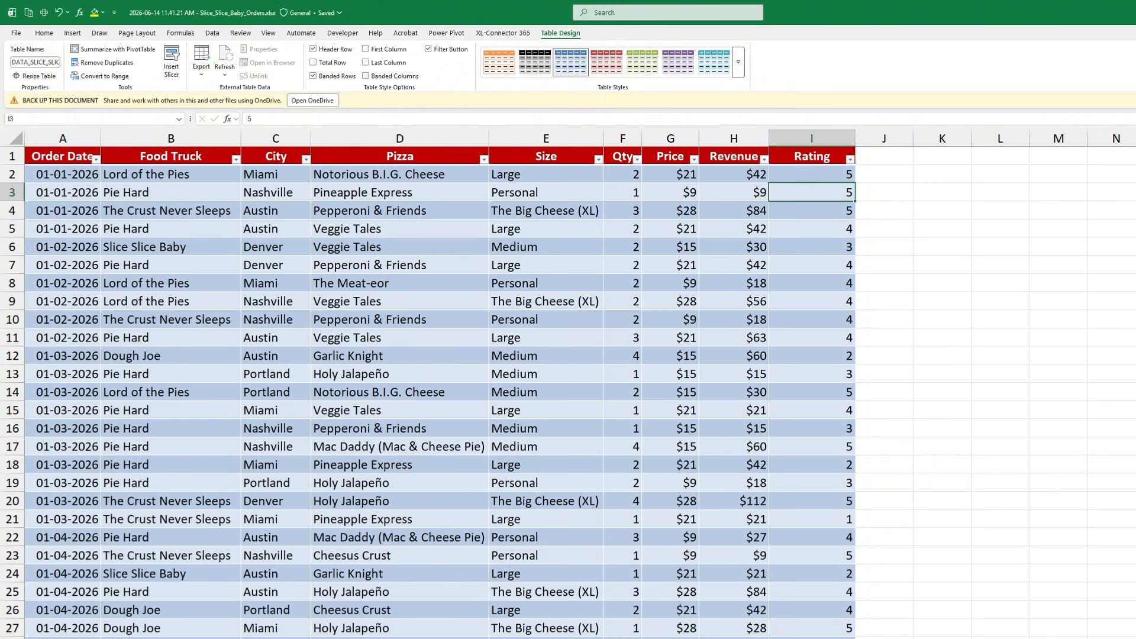
key(alt+Tab)
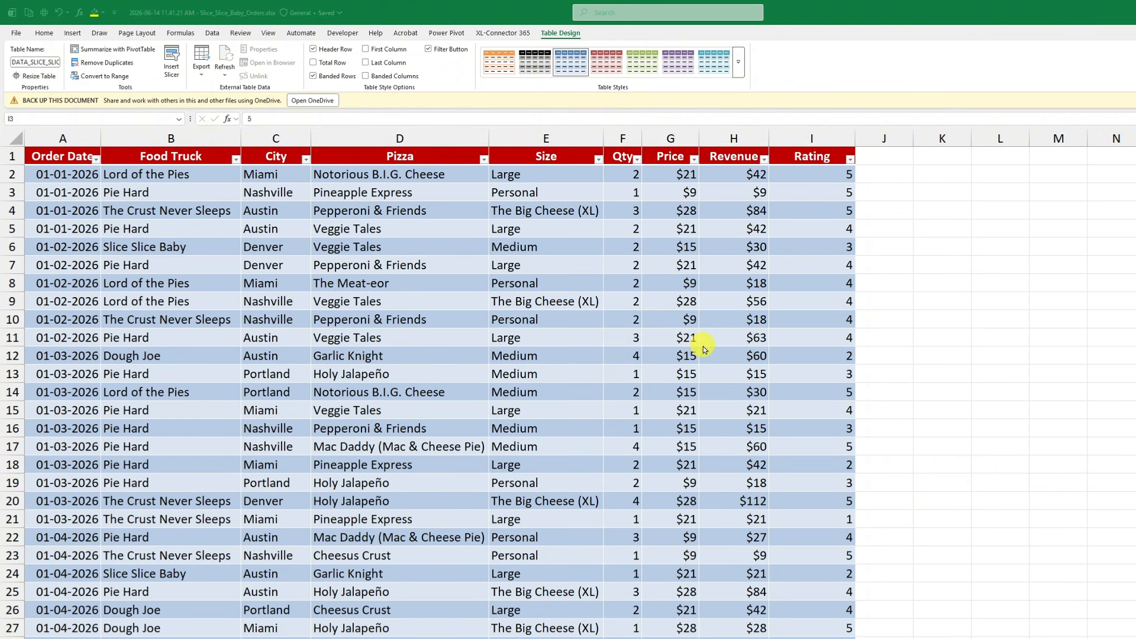
key(alt+Tab)
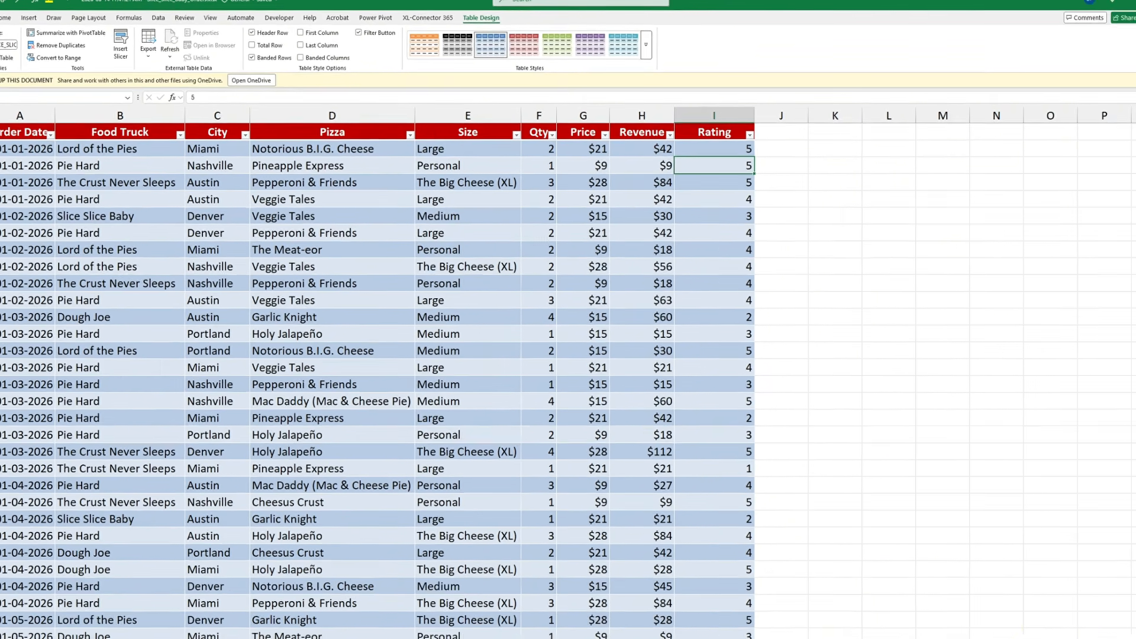
- Open the Copilot pane beside the orders table and widen it
mouse_move(1120, 617)
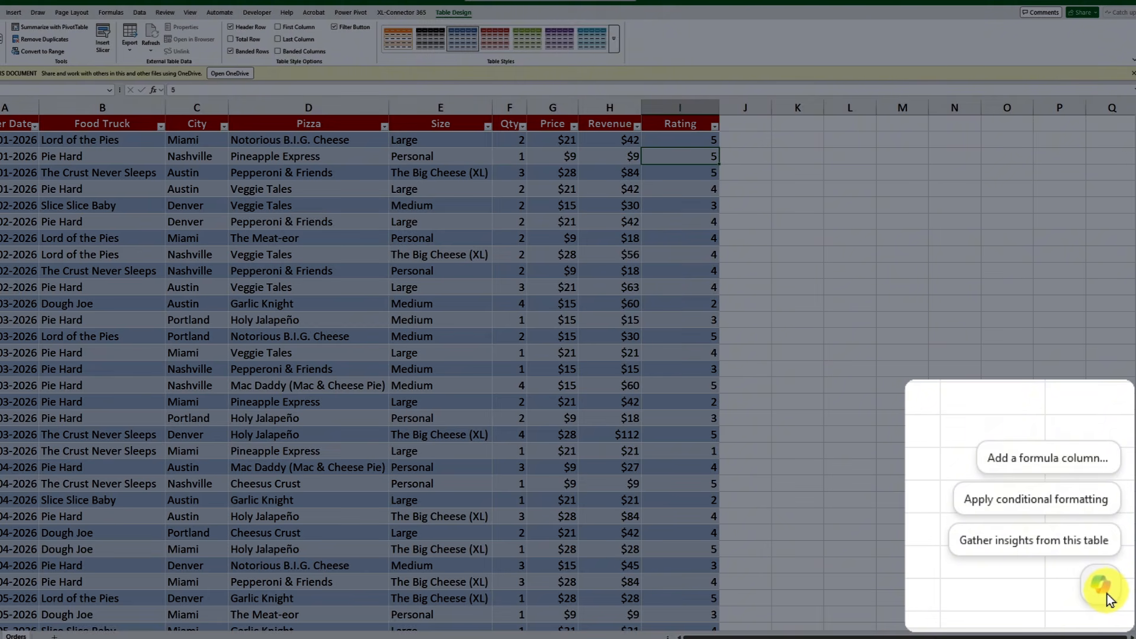
click(1116, 612)
drag(968, 307, 840, 309)
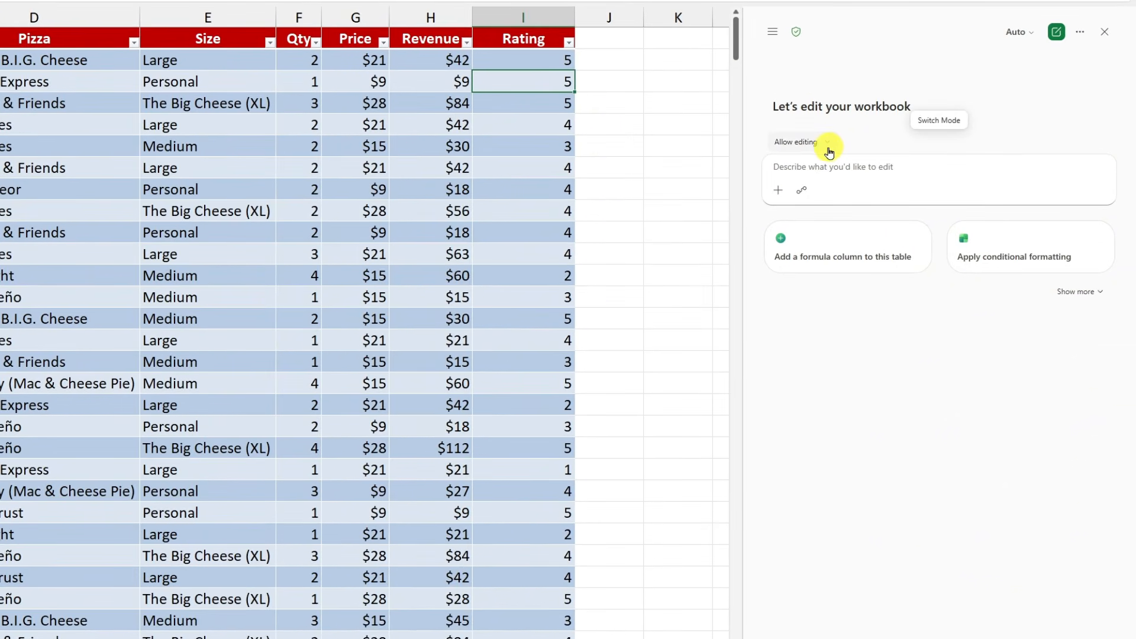
- Review Copilot's editing modes, keeping Allow editing, and set its model to Claude Opus 4.8
click(828, 148)
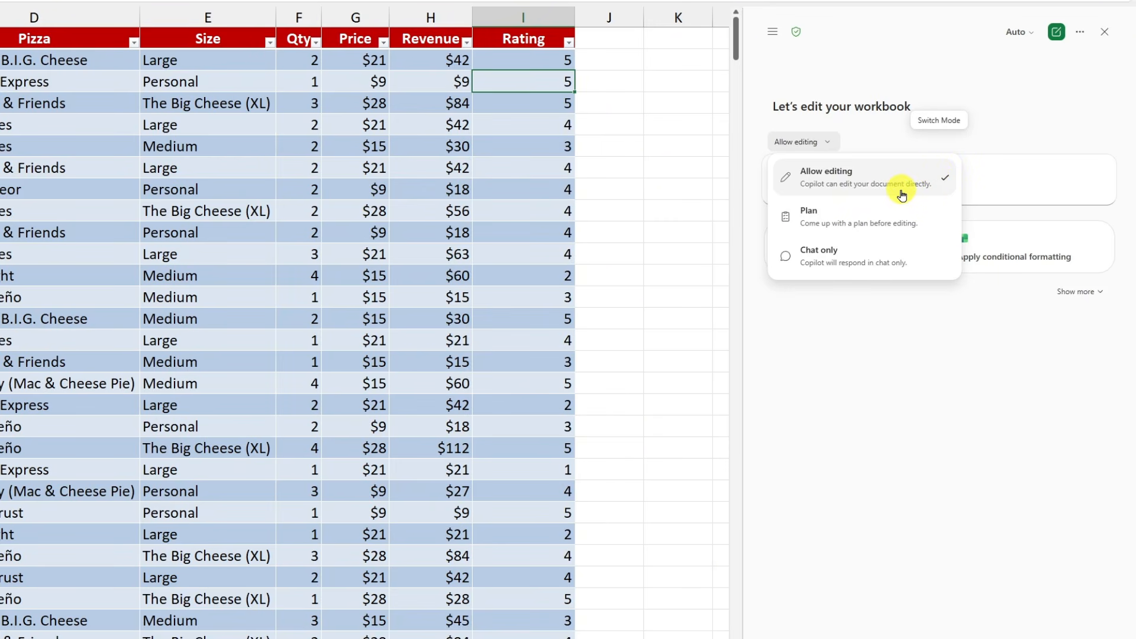
click(1027, 138)
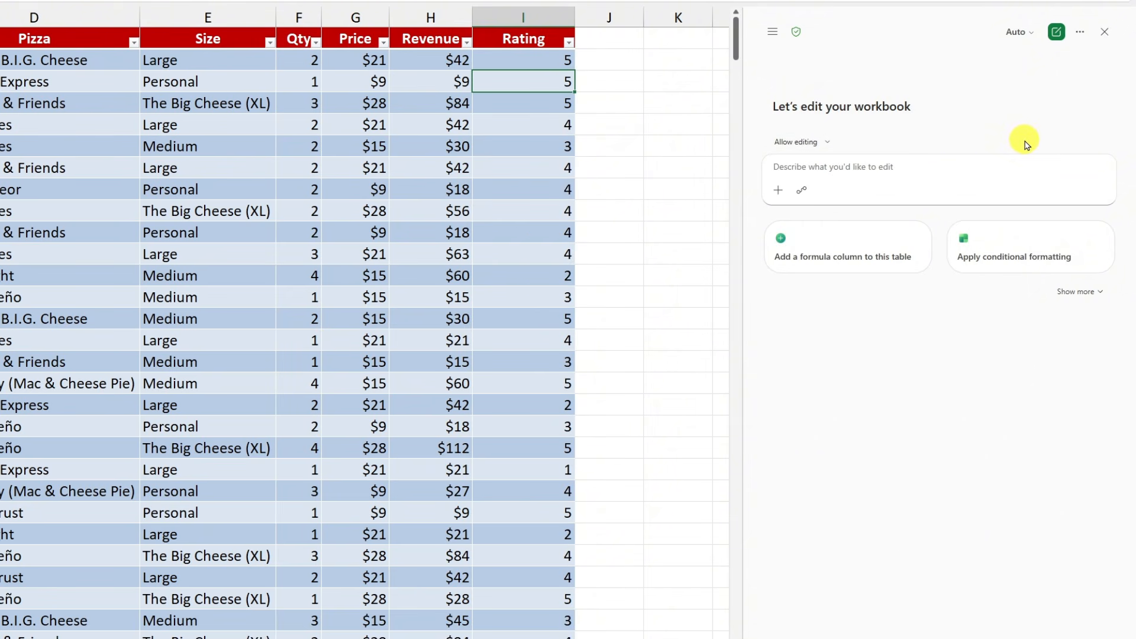
click(1029, 39)
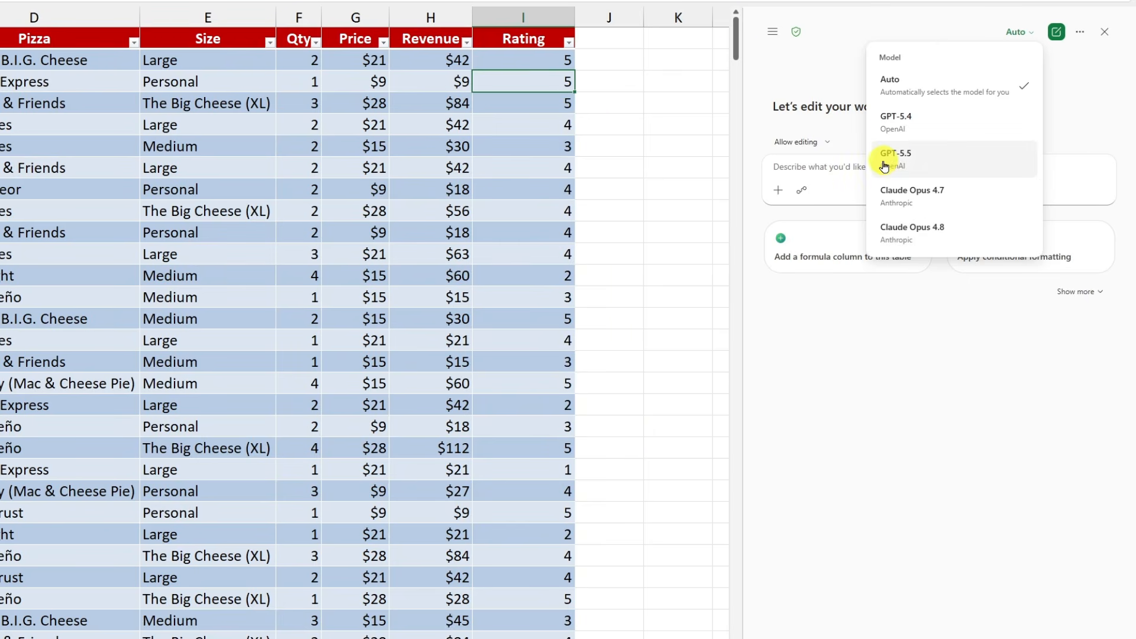
click(984, 232)
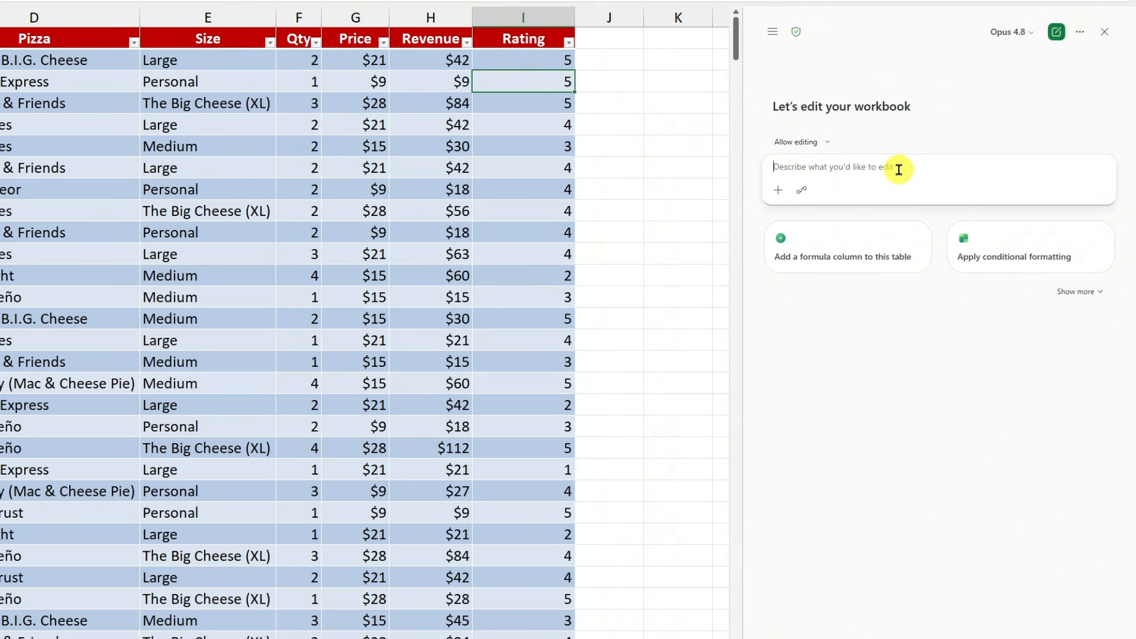
- Ask Copilot to add a Vibe column showing '🔥 Slappin'' for Rating 5, 'Solid' for 3 or 4, '💀 Yikes' below 3, colored green, yellow and red
text(Add a column called Vibe that says '🔥 Slappin'' if the Rating is 5, 'Solid' if 3 or 4, and '👀 Yikes' if below 3. Then color the column green, yellow, and red.)
click(1102, 201)
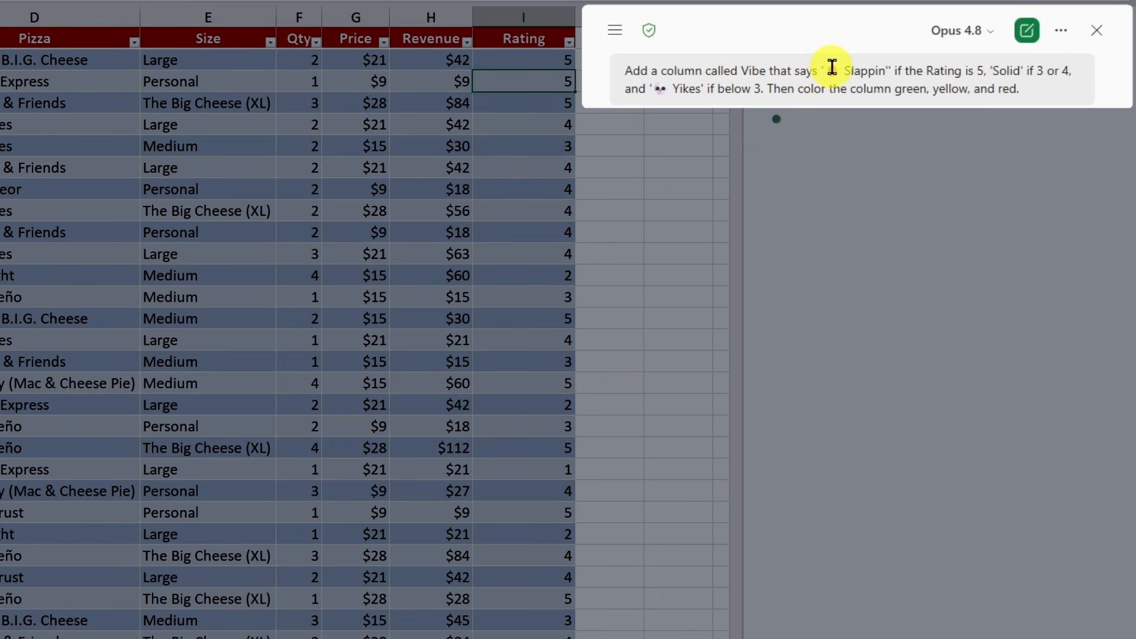
drag(841, 68, 1070, 71)
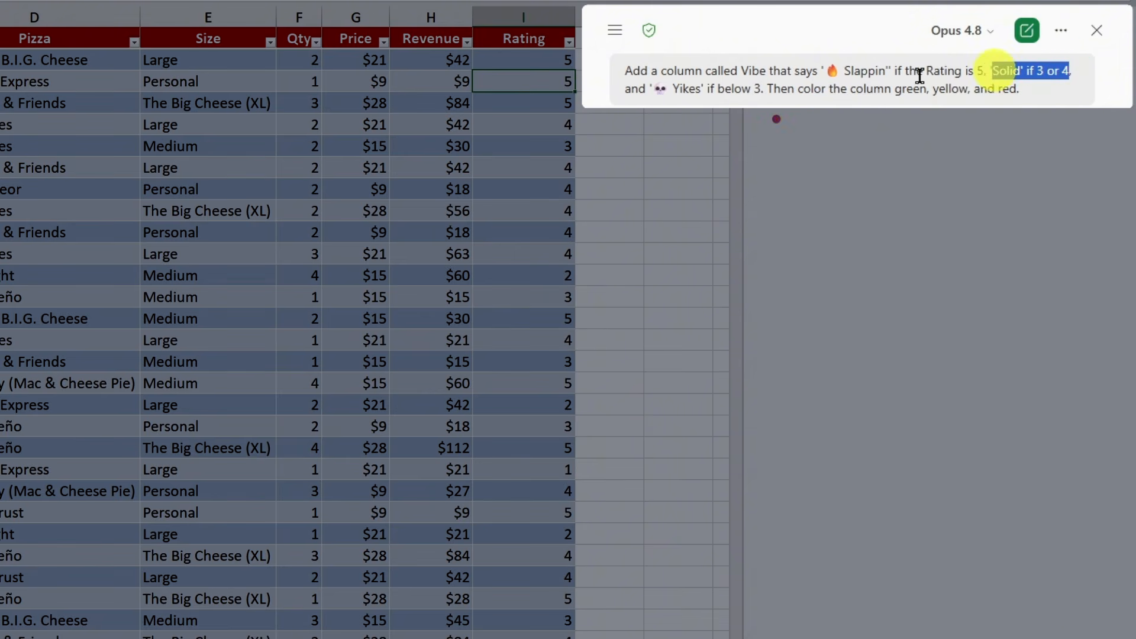
- Read over the label conditions and the color instructions in the submitted Vibe column prompt
drag(704, 87, 759, 87)
click(737, 88)
drag(652, 88, 690, 88)
click(708, 88)
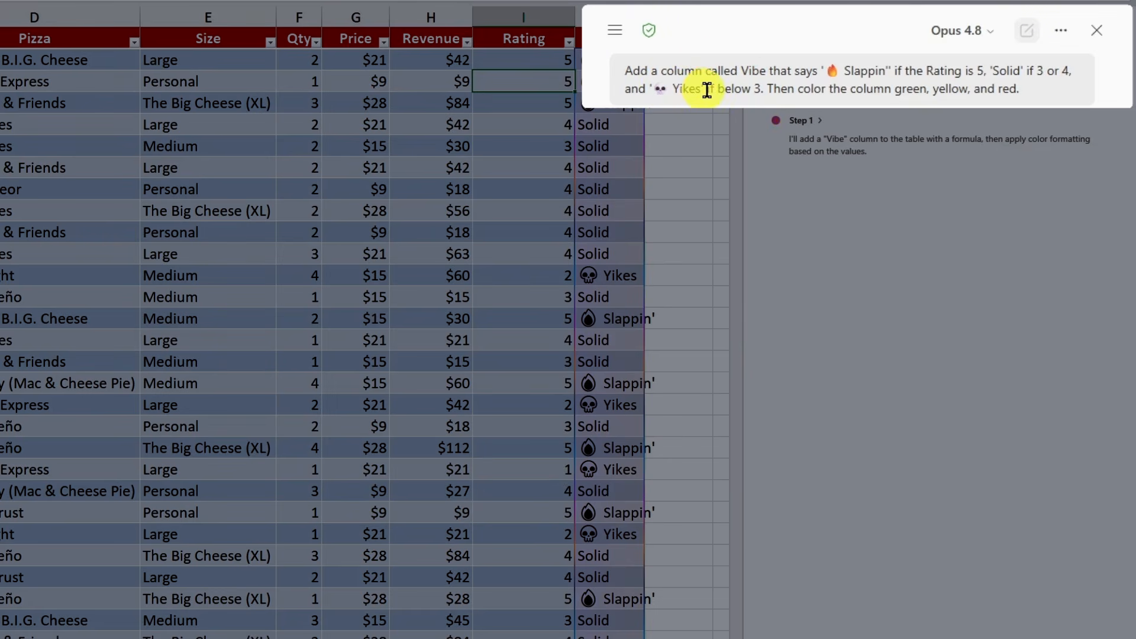
drag(761, 89, 1047, 89)
click(675, 90)
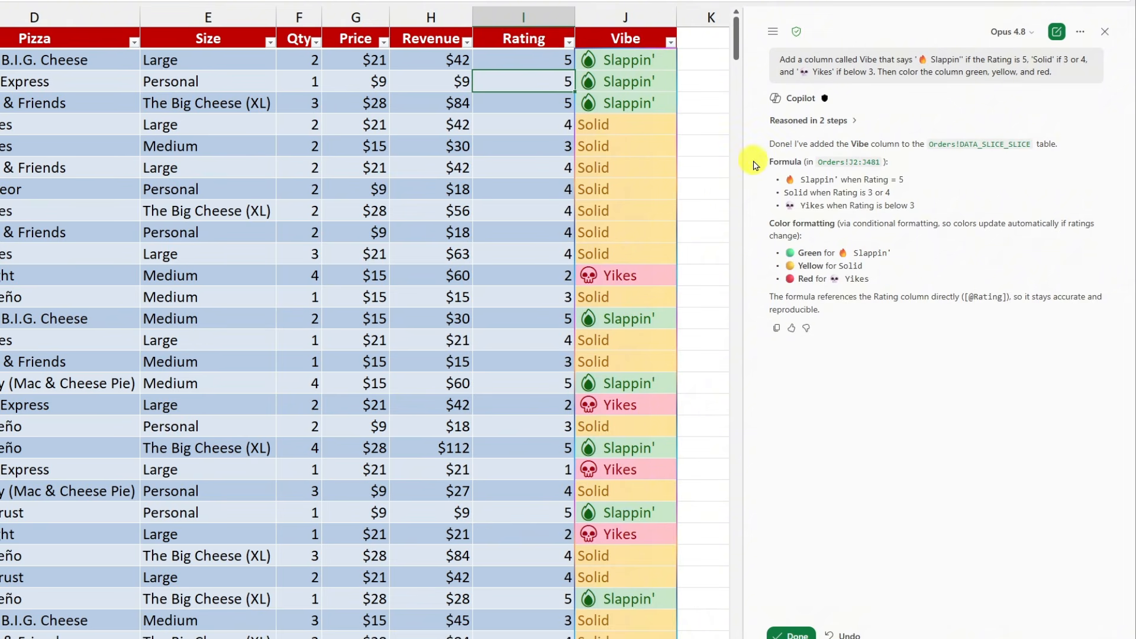
- Read Copilot's summary of the added Vibe column and accept its changes
drag(767, 149, 1057, 145)
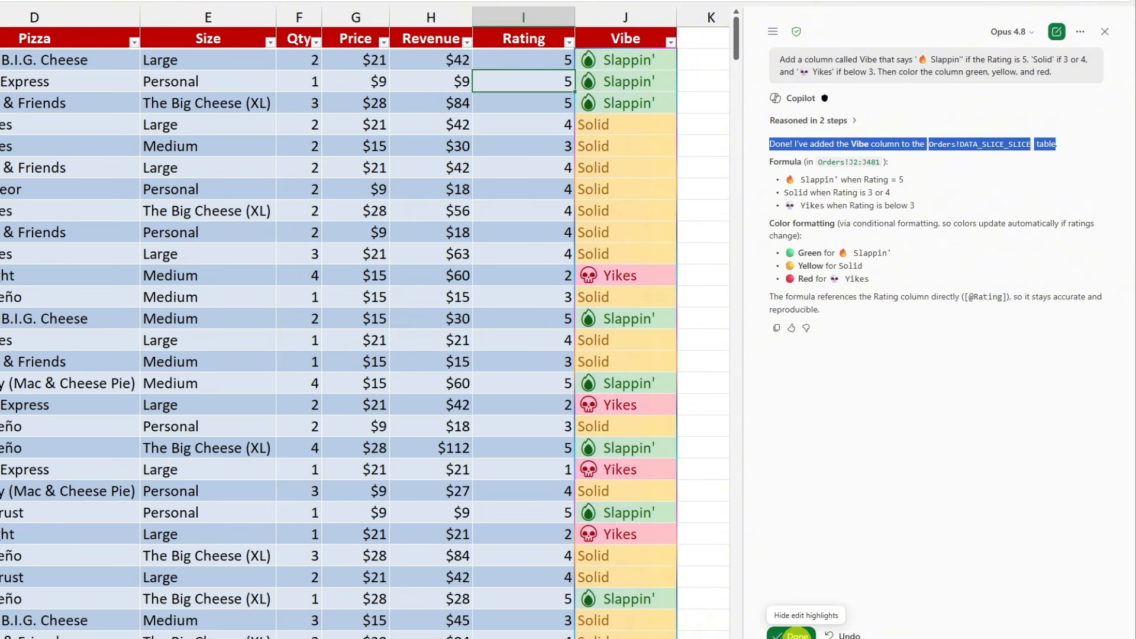
click(794, 632)
click(679, 165)
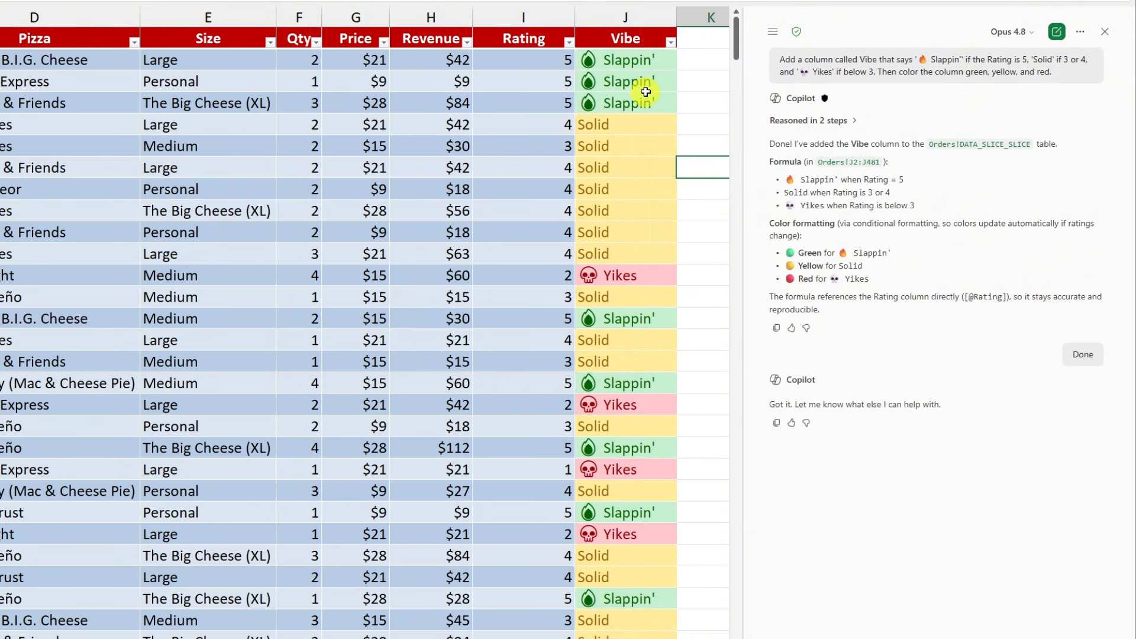
- Filter the Vibe column to show only Solid and check the values offered in the Rating filter
click(672, 44)
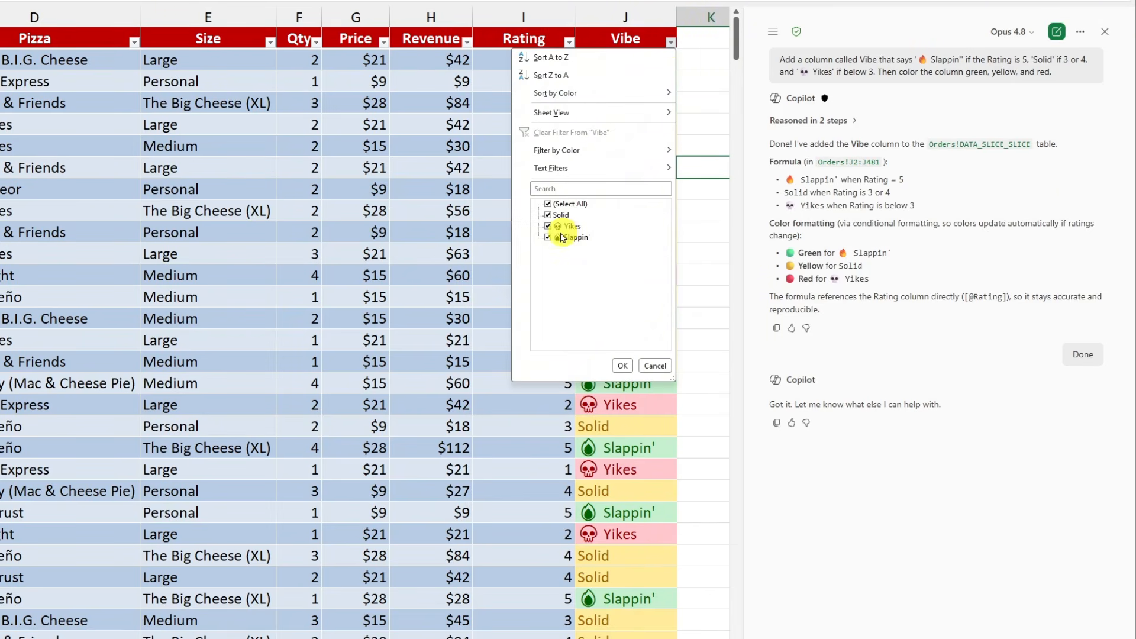
click(546, 204)
click(548, 215)
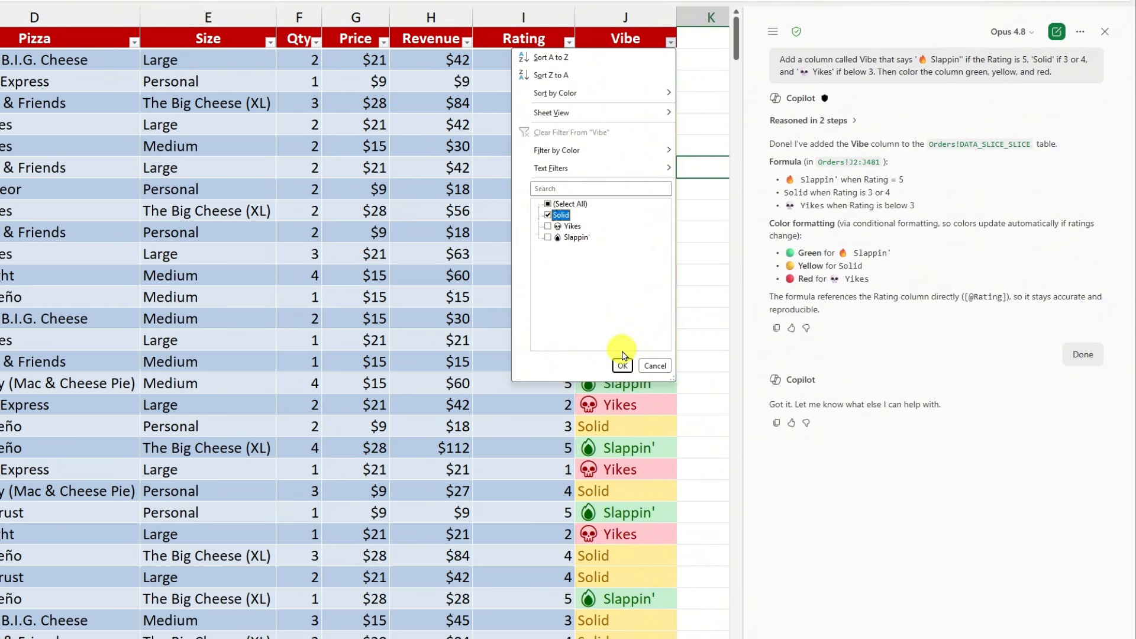
click(622, 366)
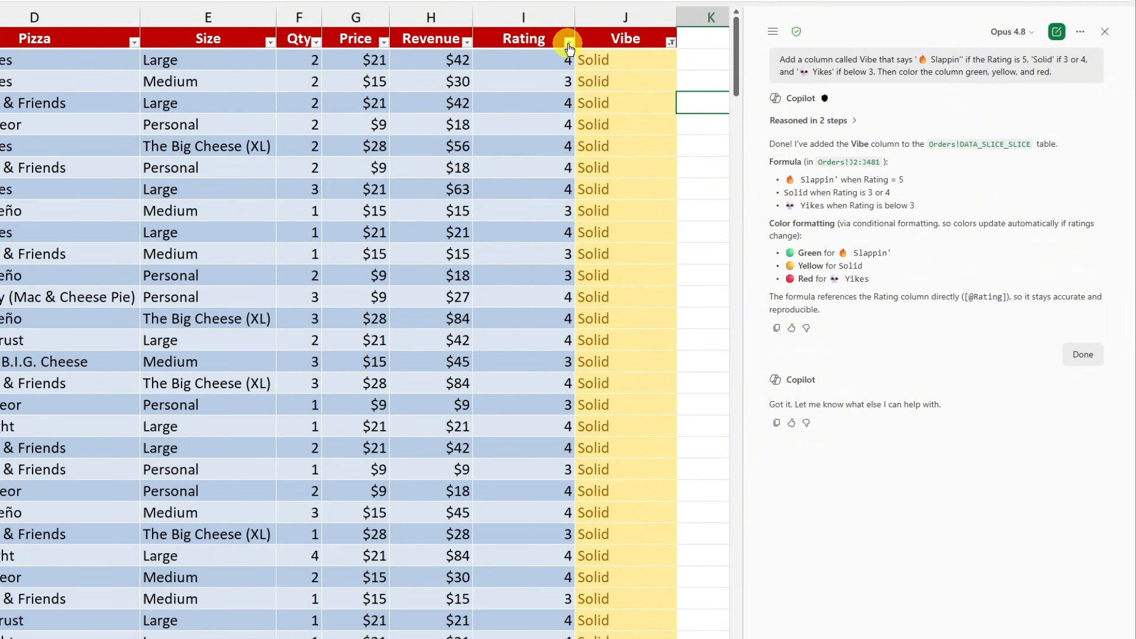
click(569, 42)
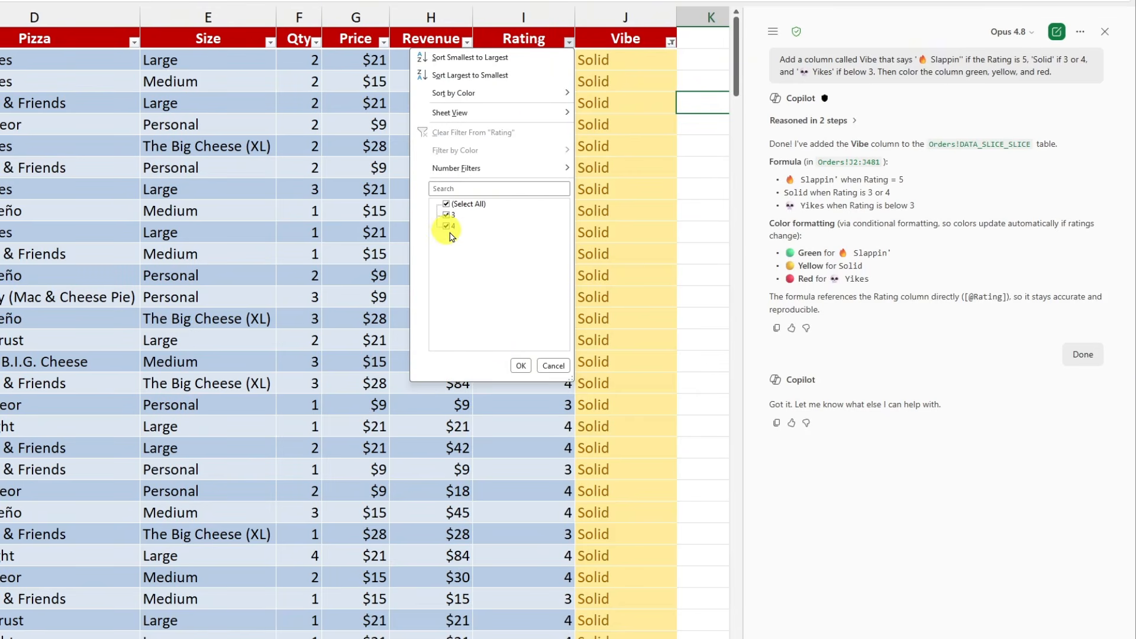
click(612, 136)
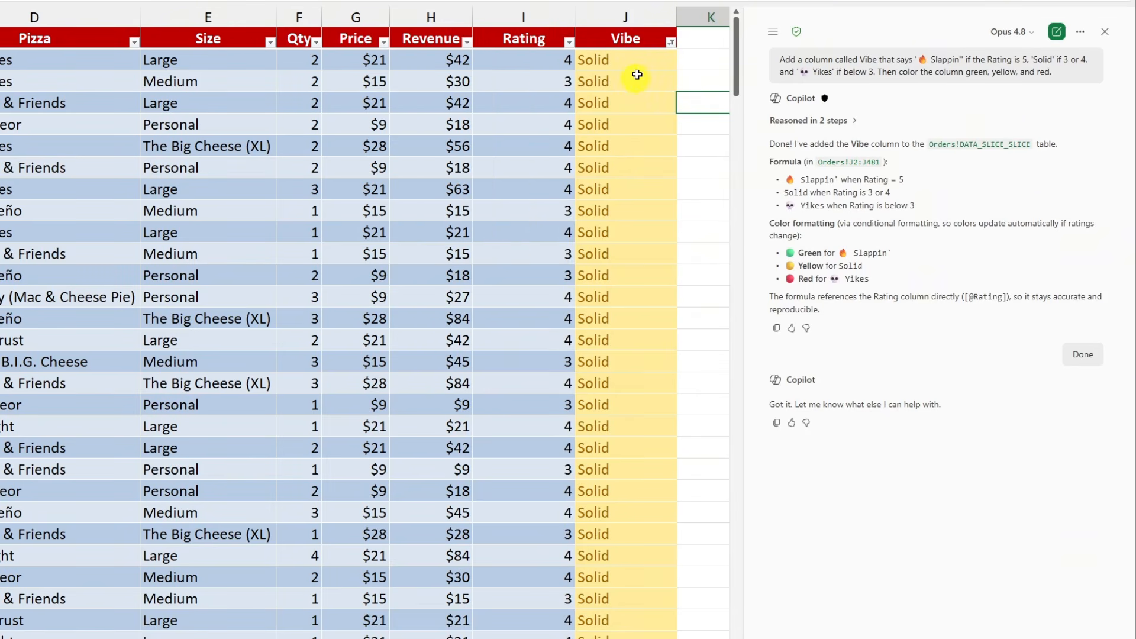
- Clear the filter from the Vibe column
click(672, 43)
click(588, 137)
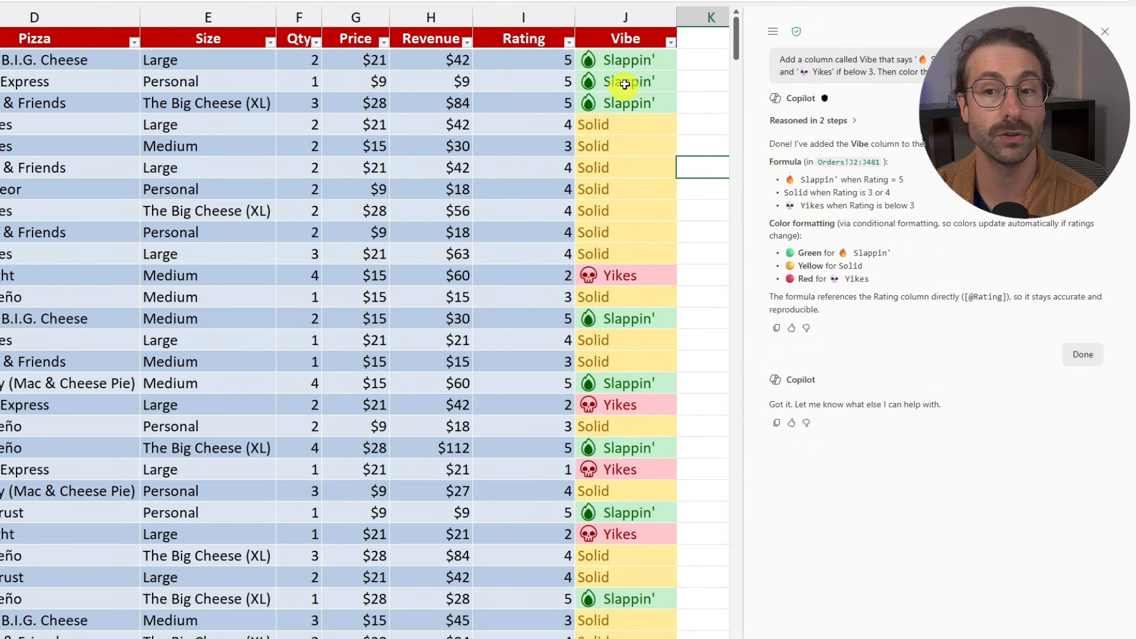
- Set the Rating of the third order, Pepperoni & Friends in The Big Cheese (XL) size, to 2
drag(620, 64, 613, 146)
click(616, 103)
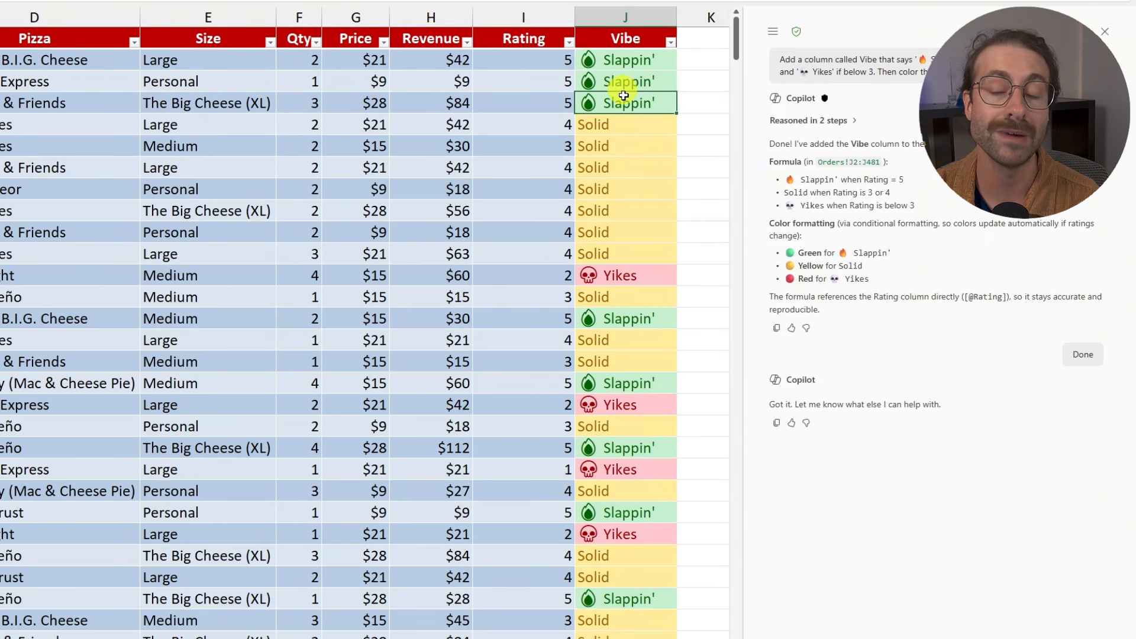
click(541, 105)
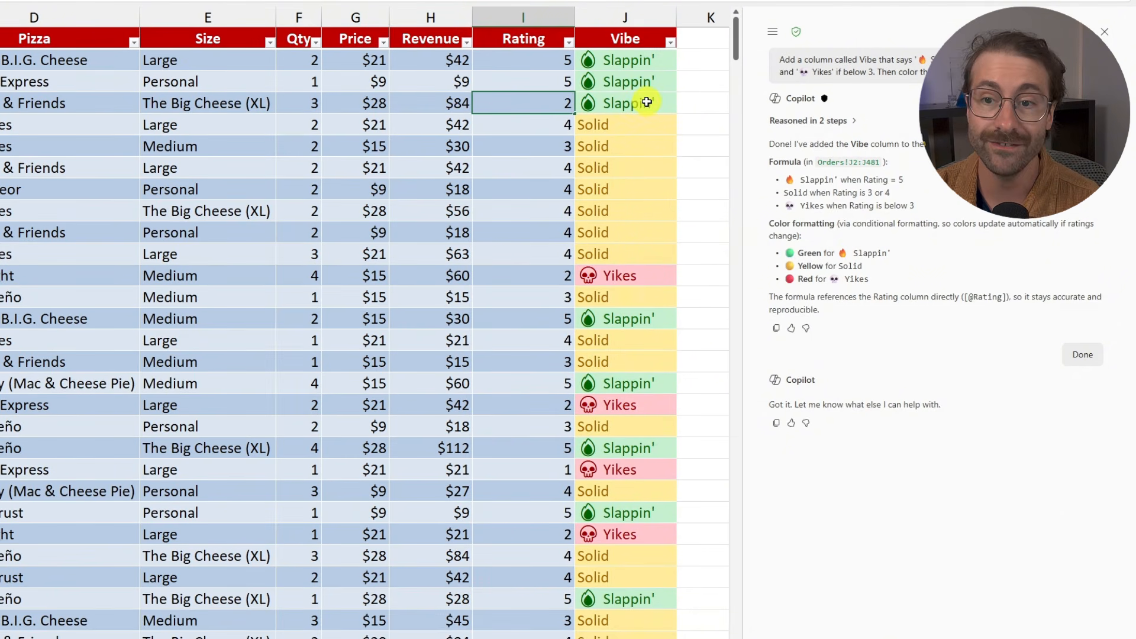
text(2)
key(Return)
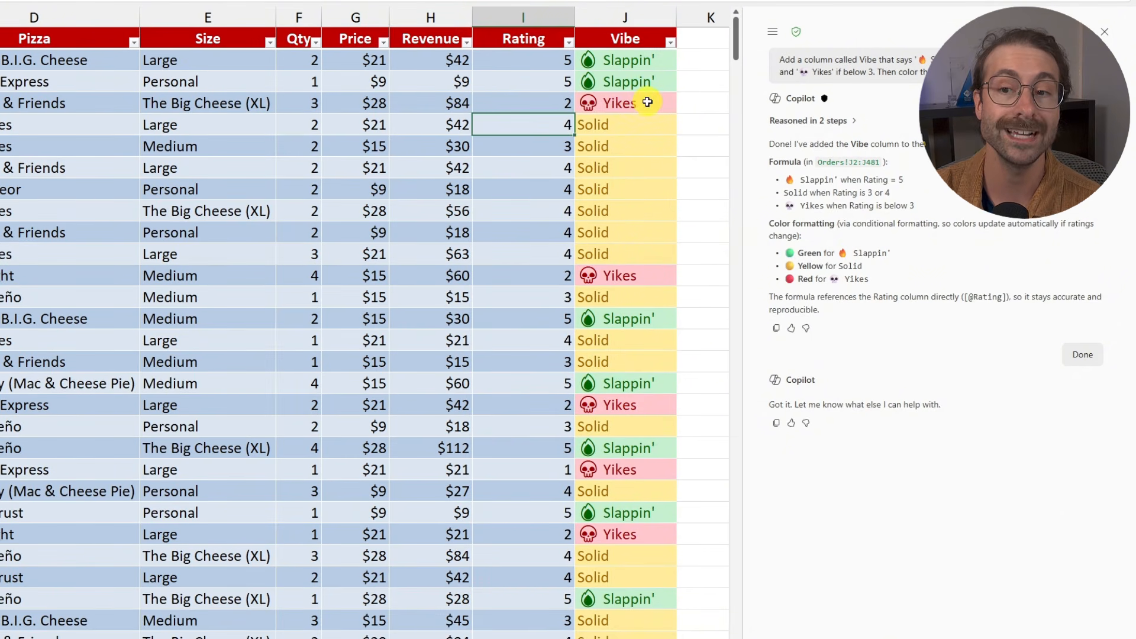
- Examine the conditions and labels of the nested IF formula in the third order's Vibe cell
click(640, 107)
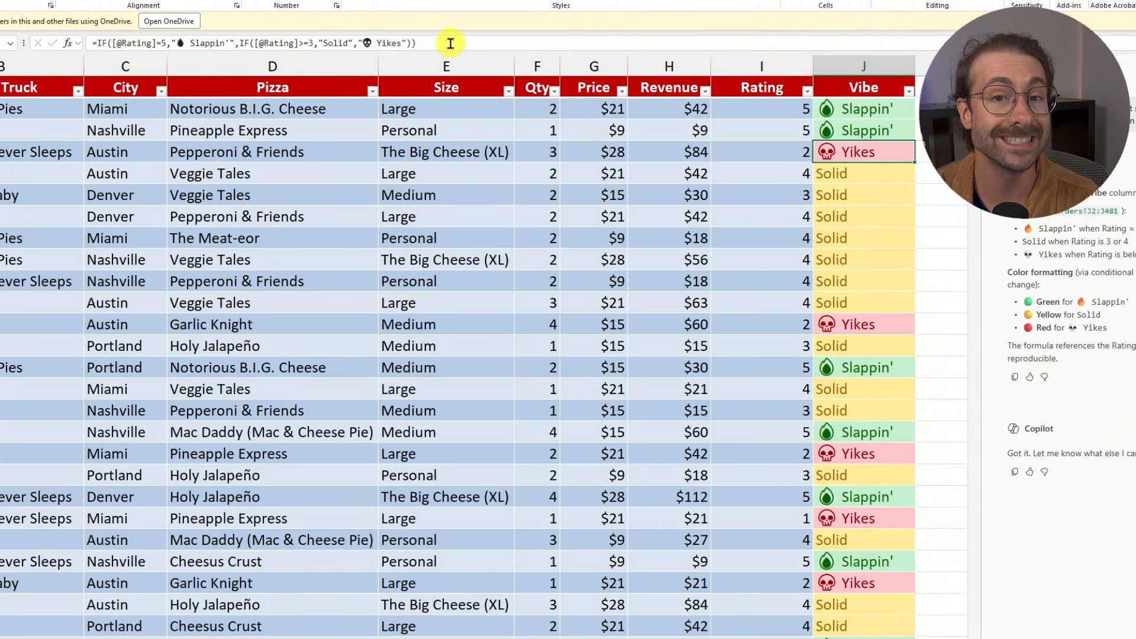
drag(579, 43, 162, 43)
click(112, 42)
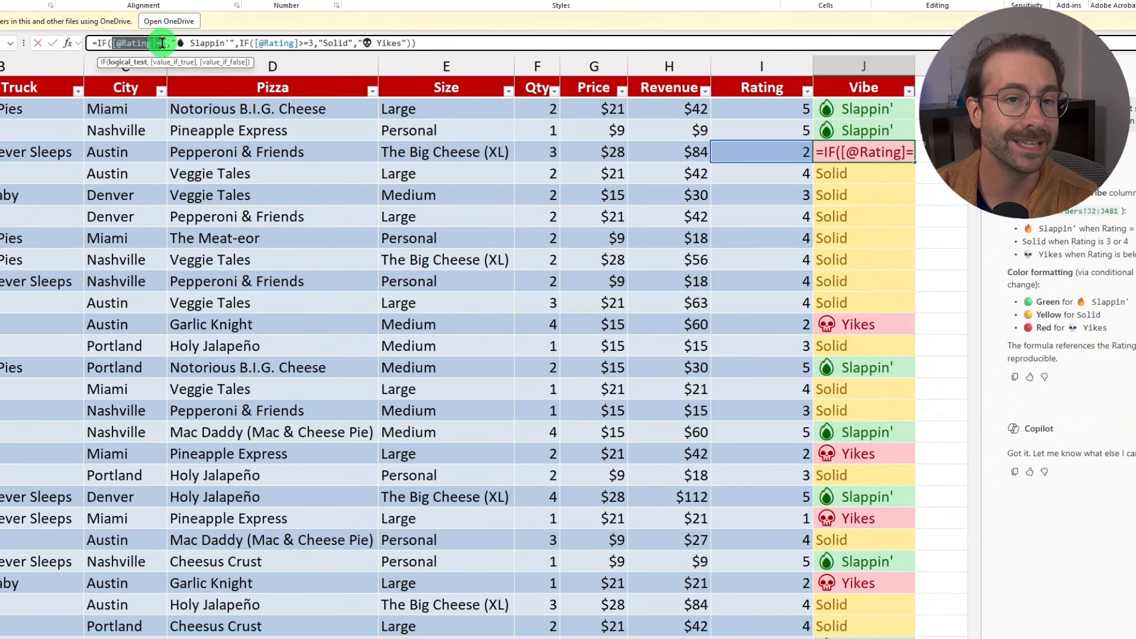
drag(244, 43, 347, 42)
drag(362, 42, 407, 42)
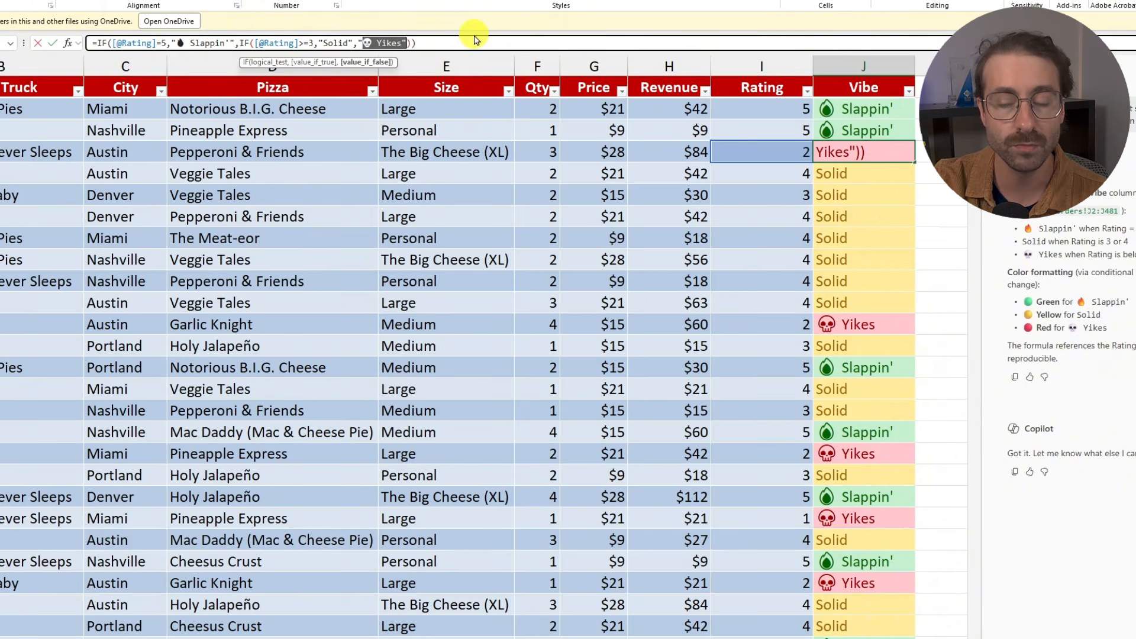
key(Return)
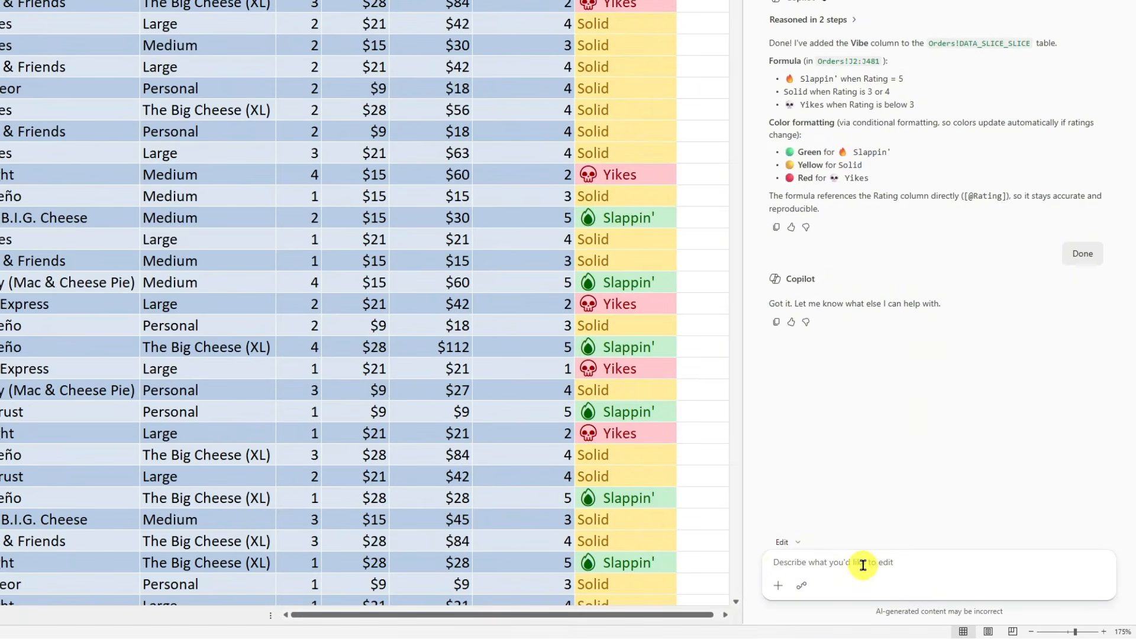
- Ask Copilot to show total Revenue by Food Truck and average Rating by Pizza, crown the top-earning truck, flag the lowest-rated pizza, and chart revenue across trucks
click(911, 561)
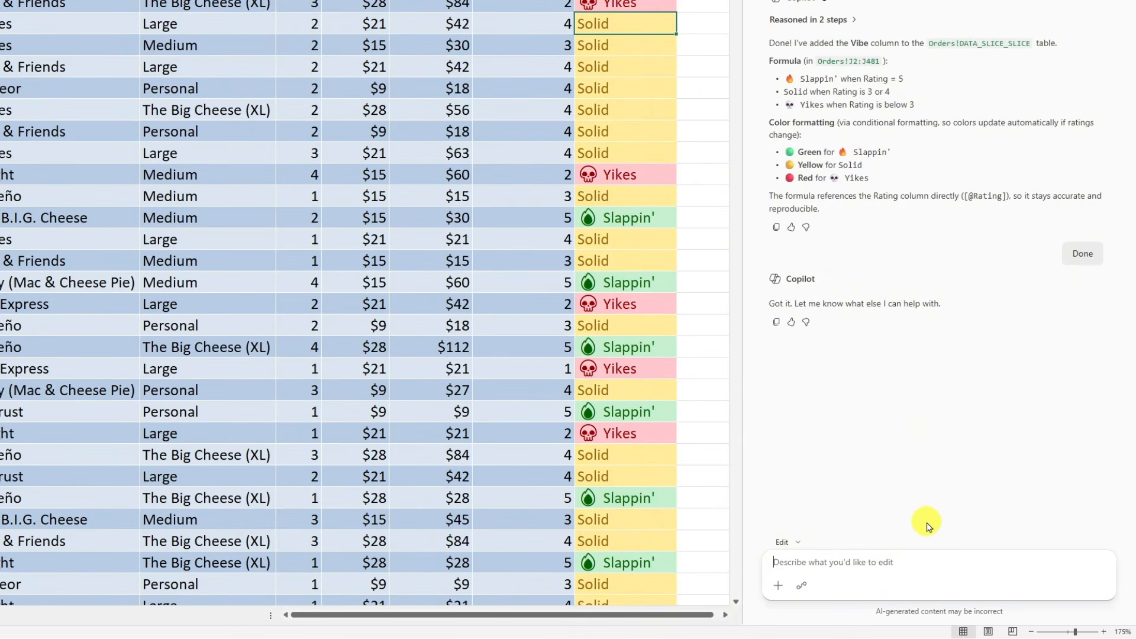
text(Analyze these pizza orders. Show total Revenue by Food Truck and average Rating by Pizza. Crown the top-earning truck, flag the lowest-rated pizza, and add a chart comparing revenue across the trucks.)
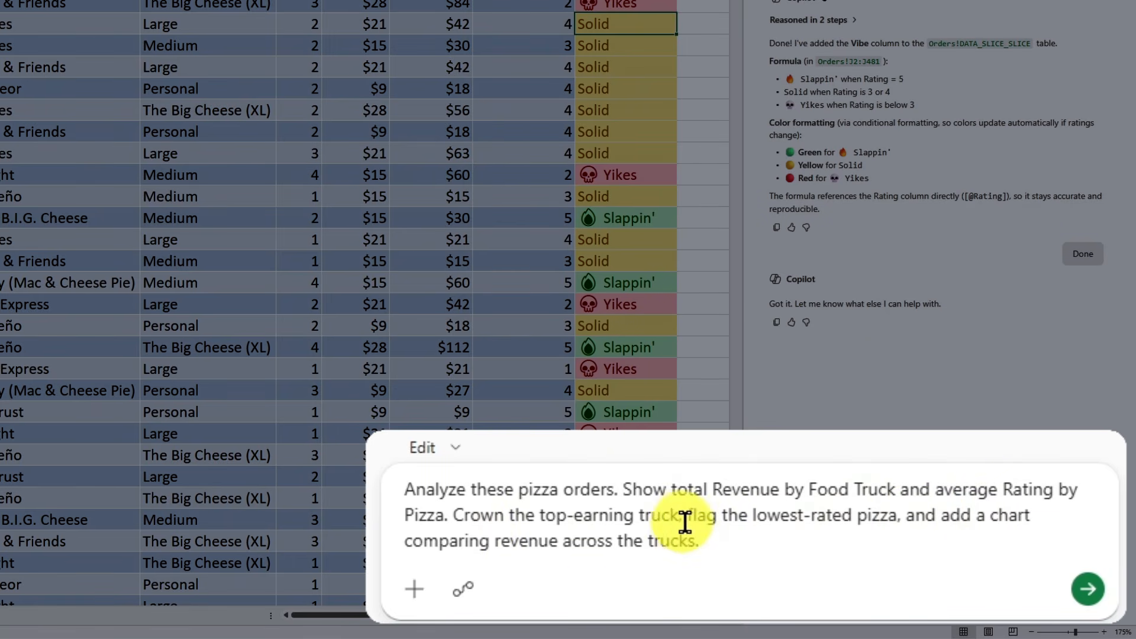
click(1095, 592)
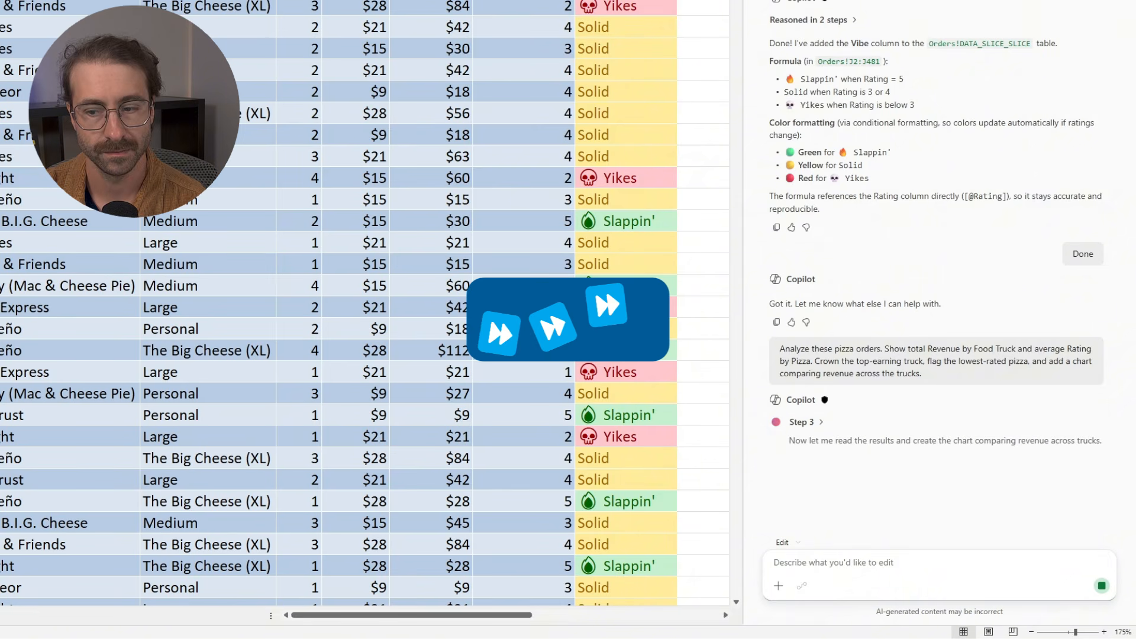
- Review Copilot's pizza order analysis, including the Total Revenue by Food Truck and Average Rating by Pizza sections
scroll(367, 319, down, 2)
scroll(964, 208, down, 5)
scroll(964, 210, up, 4)
scroll(964, 211, down, 4)
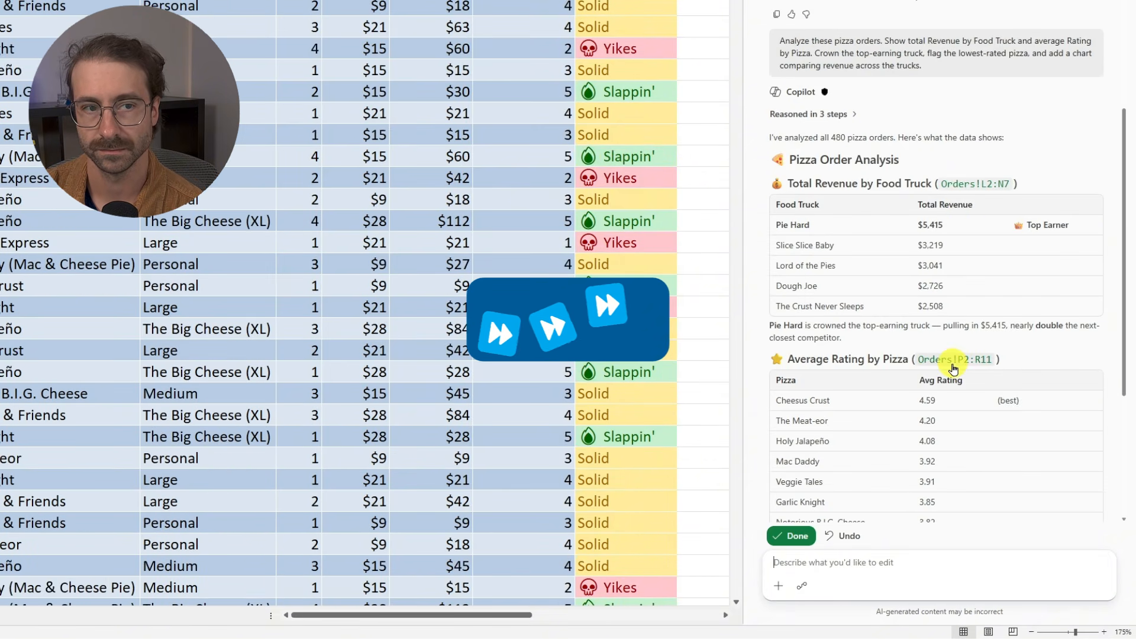
scroll(953, 368, up, 3)
scroll(469, 218, up, 2)
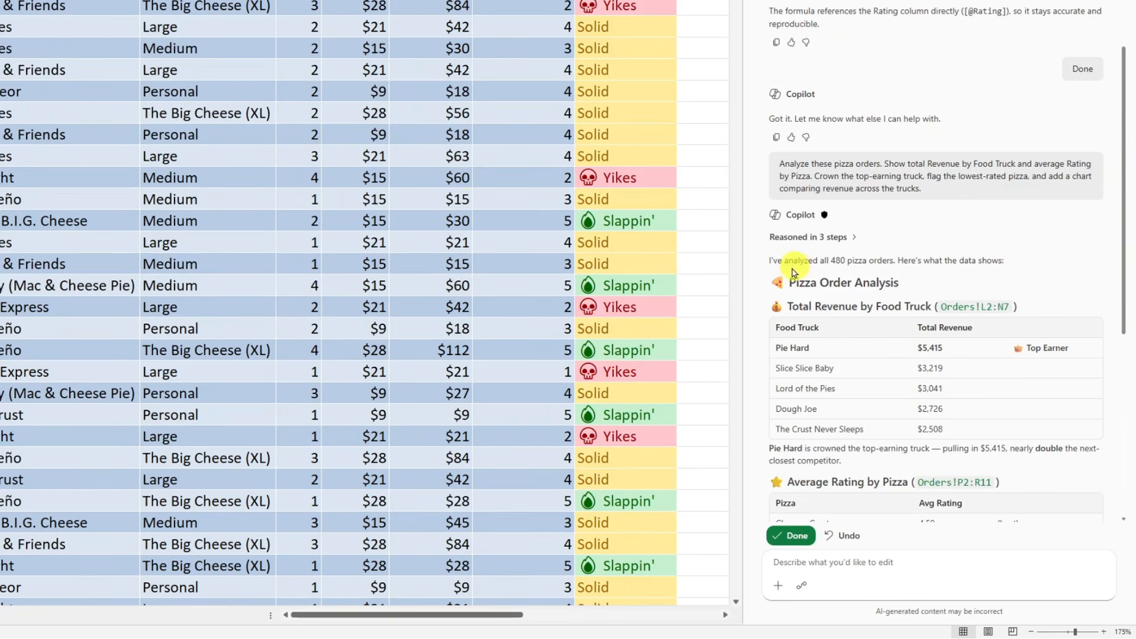
drag(771, 259, 1014, 259)
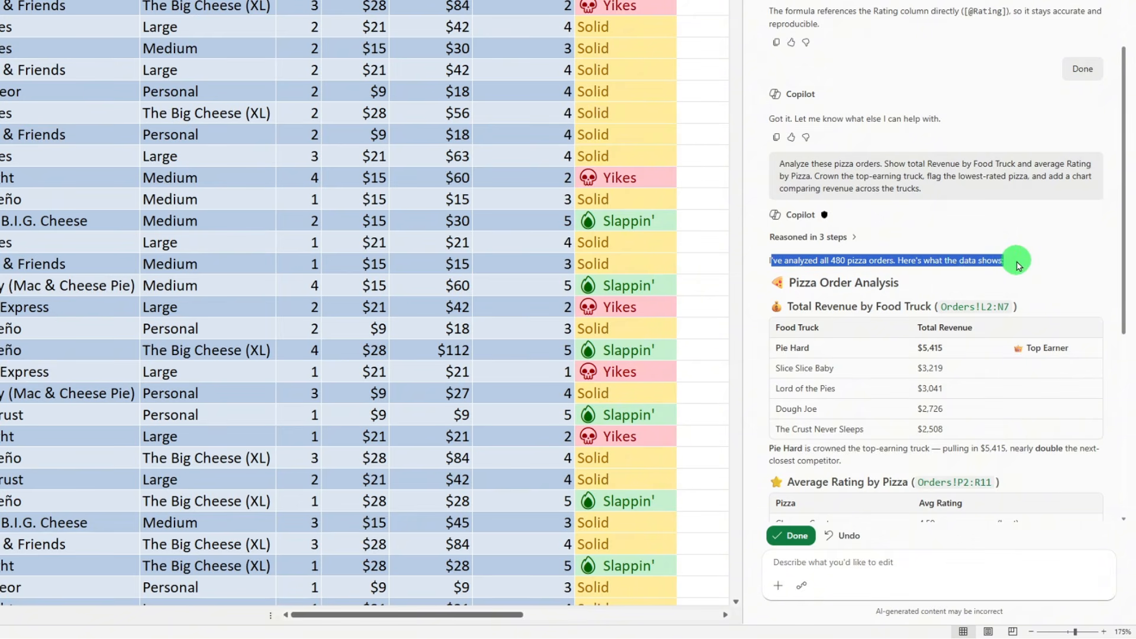
click(1022, 257)
drag(1111, 213, 1117, 250)
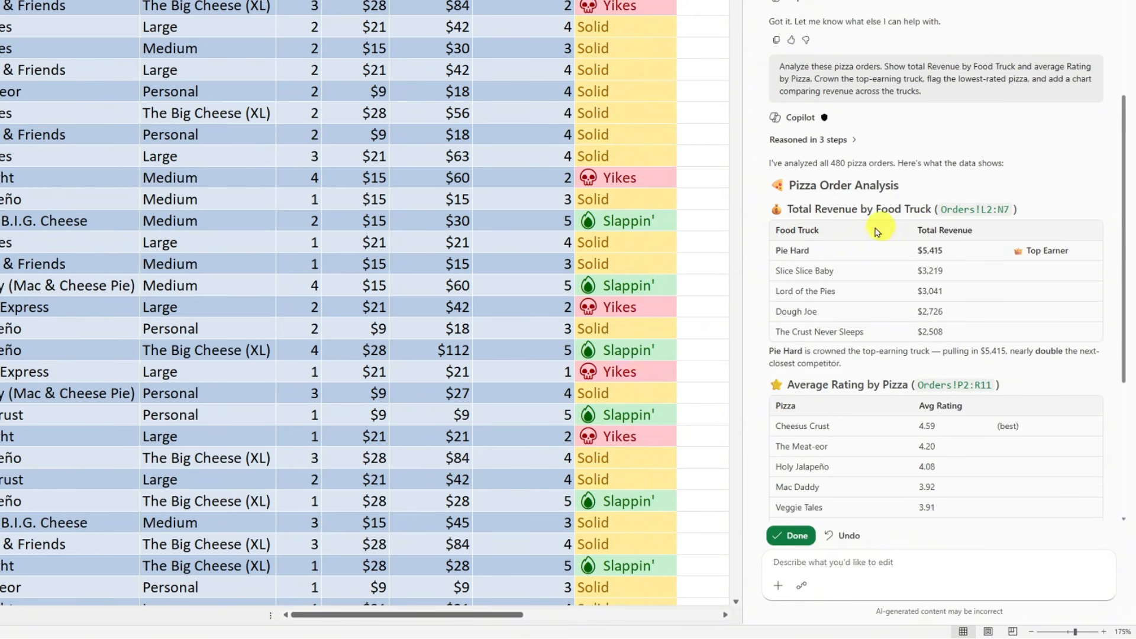
drag(788, 206, 909, 208)
drag(787, 385, 909, 383)
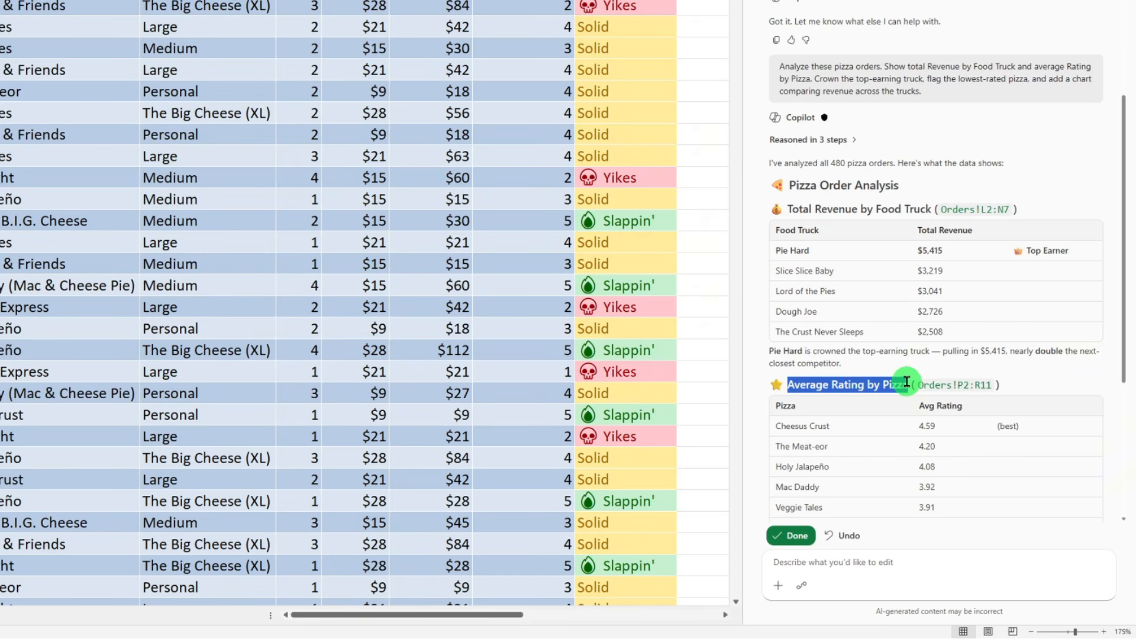
click(1044, 184)
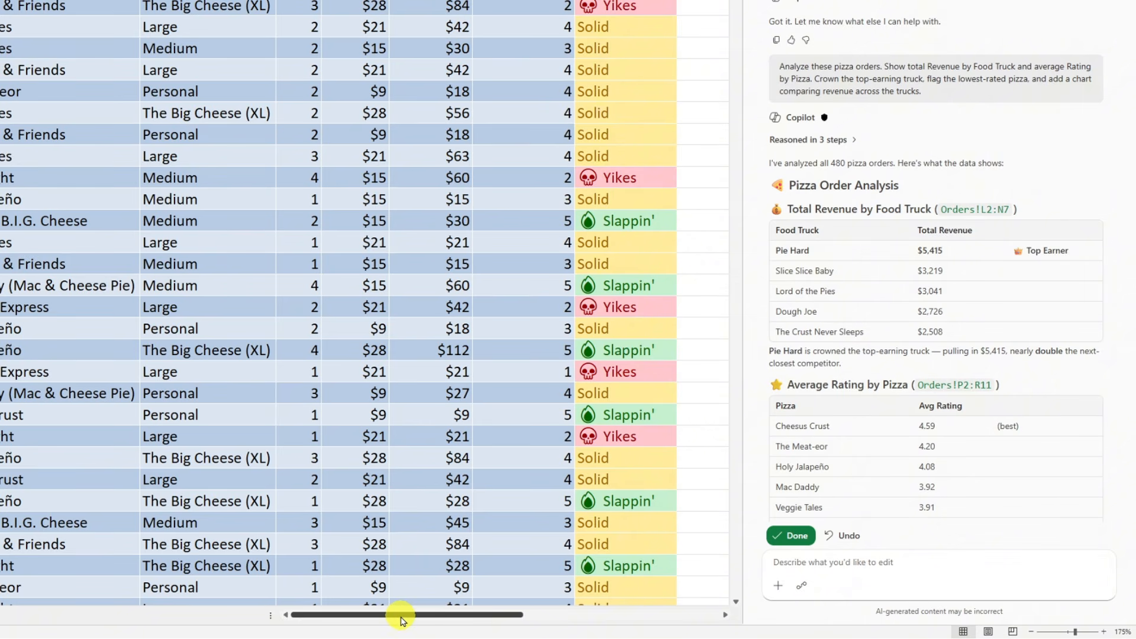
- Go to Orders!L2:N7 from Copilot's answer and view the summary tables and revenue chart in the sheet
click(992, 212)
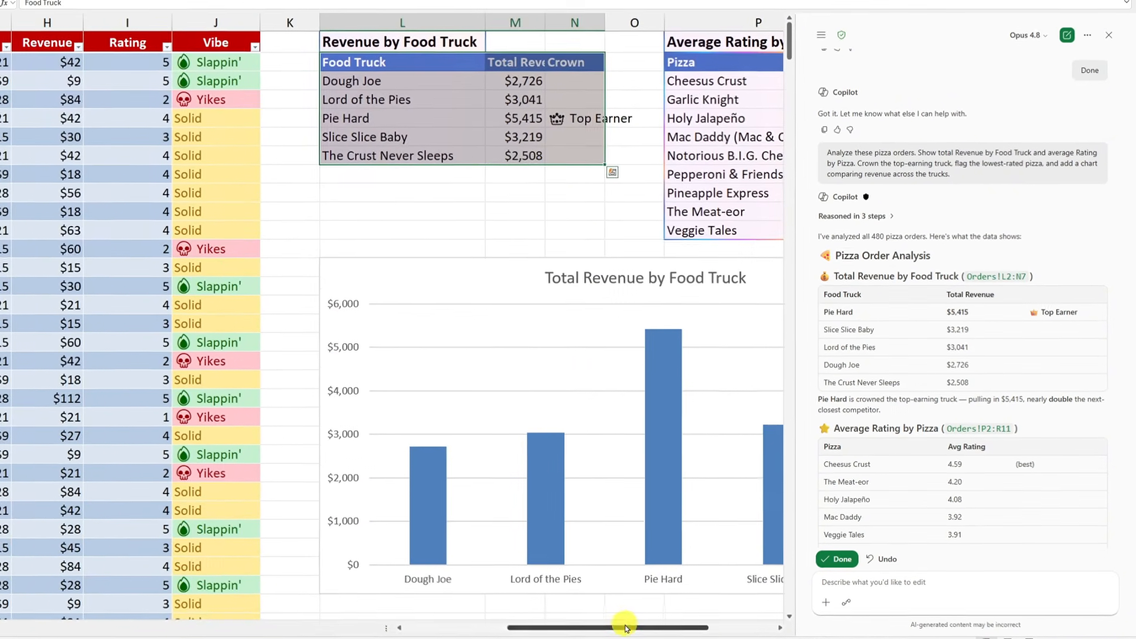
drag(550, 615, 554, 617)
drag(633, 631, 655, 629)
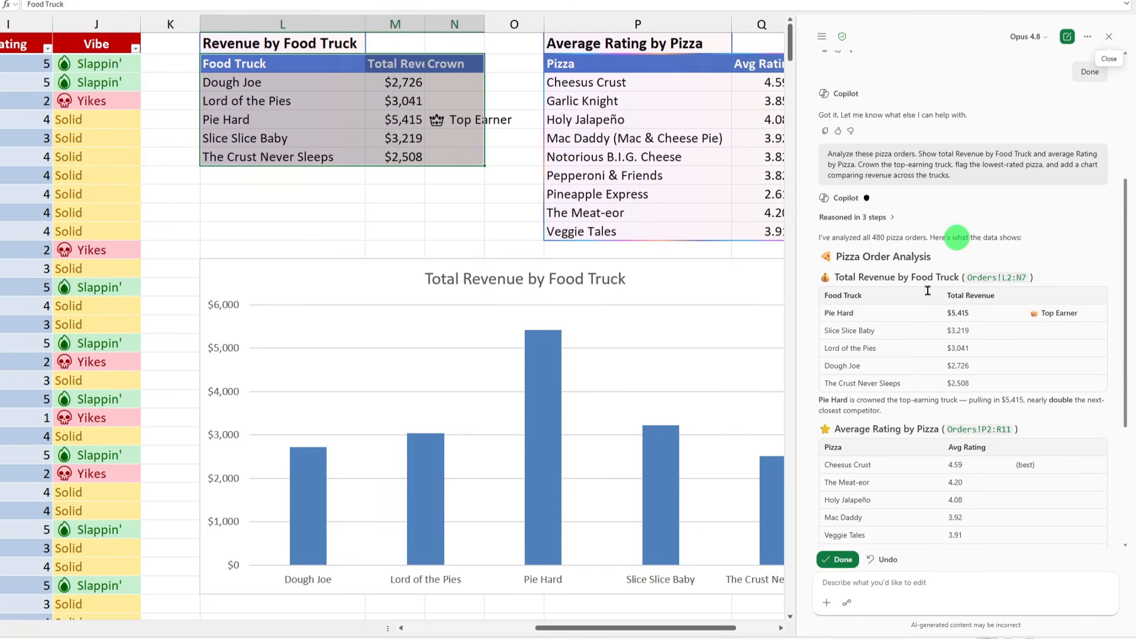
- Accept Copilot's analysis changes and close the Copilot pane
click(850, 561)
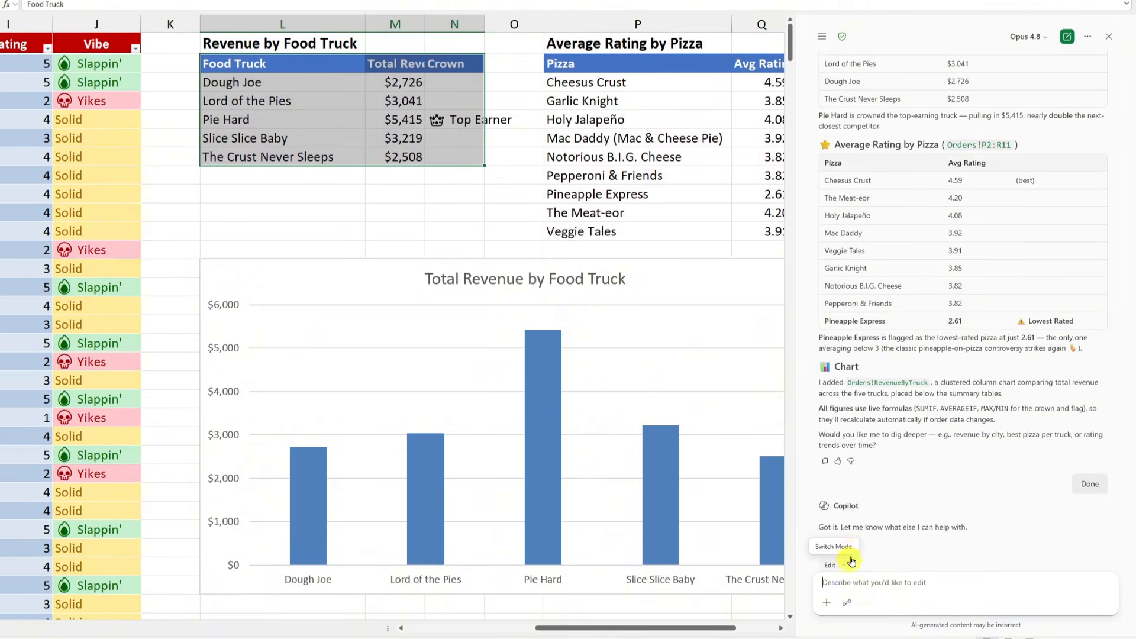
click(1109, 37)
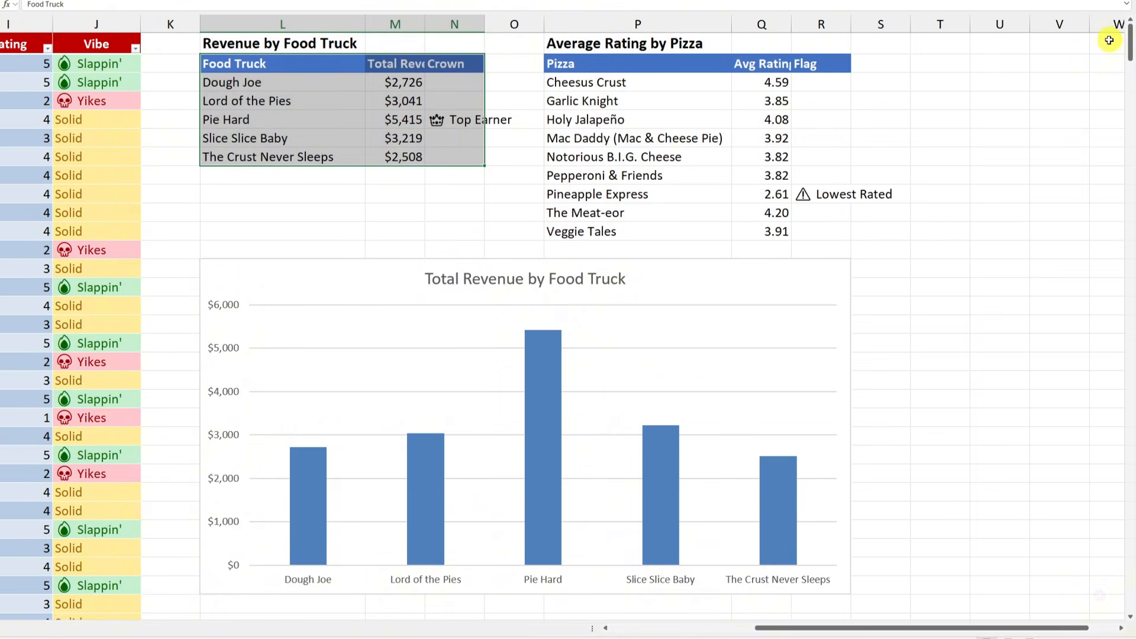
- Widen columns L to N of the Revenue by Food Truck table to fit the Total Revenue header and Crown entries
click(829, 118)
click(519, 104)
drag(369, 22, 586, 24)
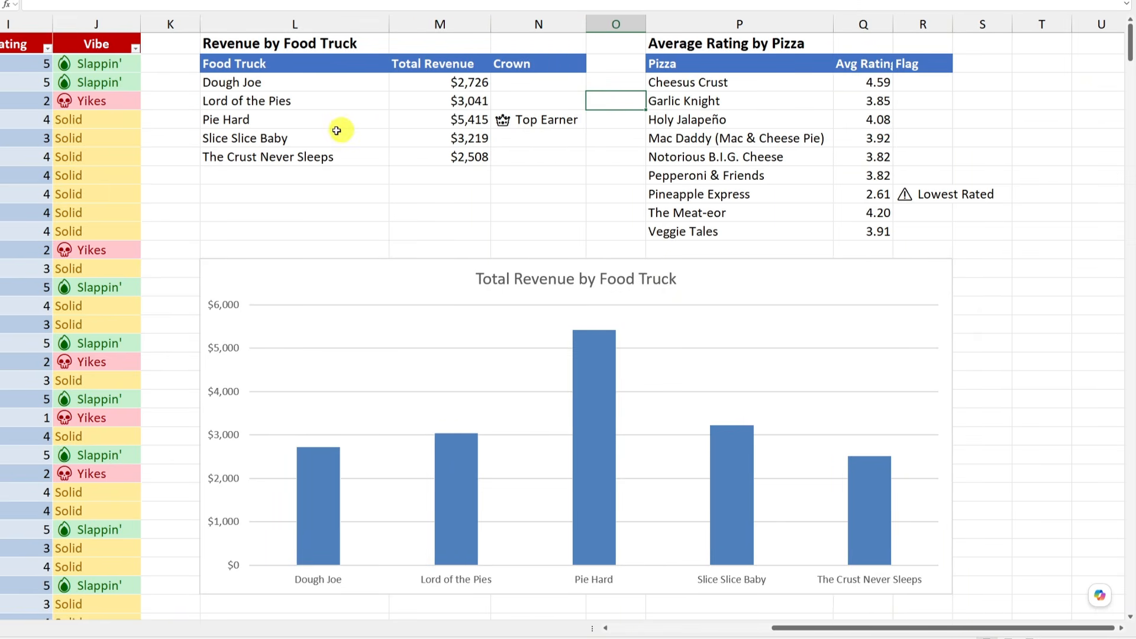
- Examine Pie Hard's row in the revenue table and the formulas behind its Total Revenue and Crown cells
drag(240, 118, 475, 122)
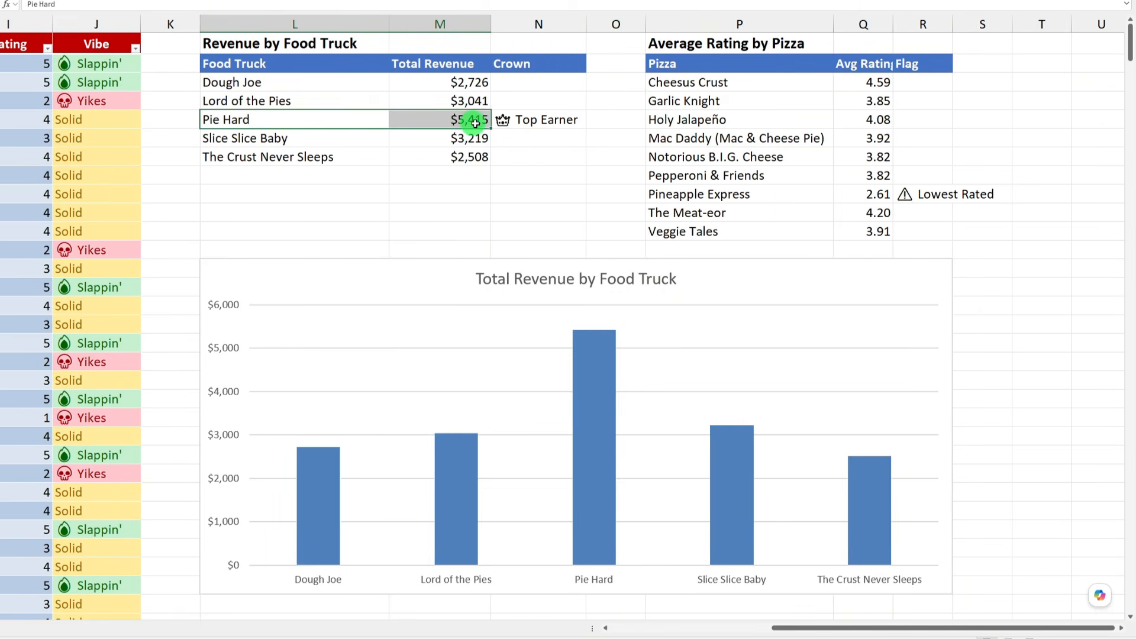
click(471, 118)
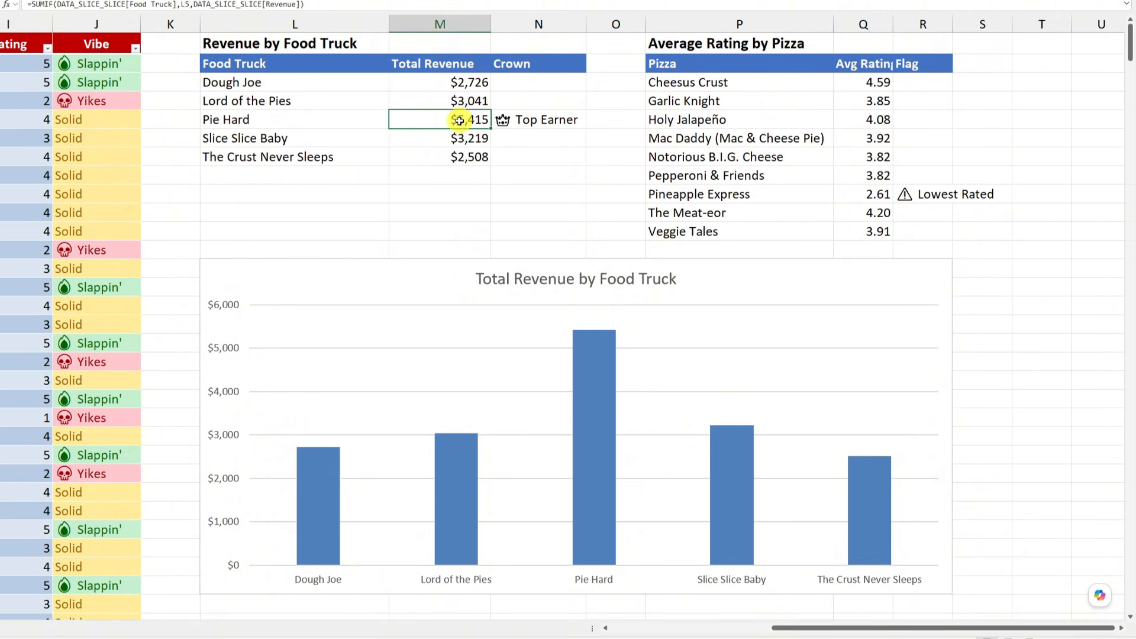
click(549, 122)
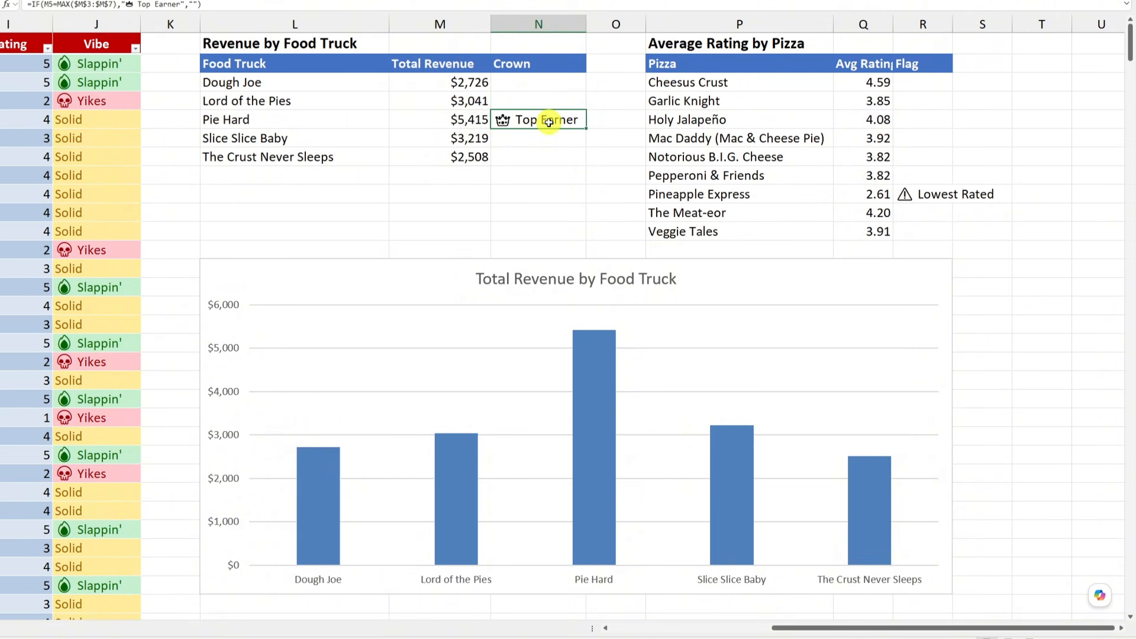
drag(284, 119, 462, 118)
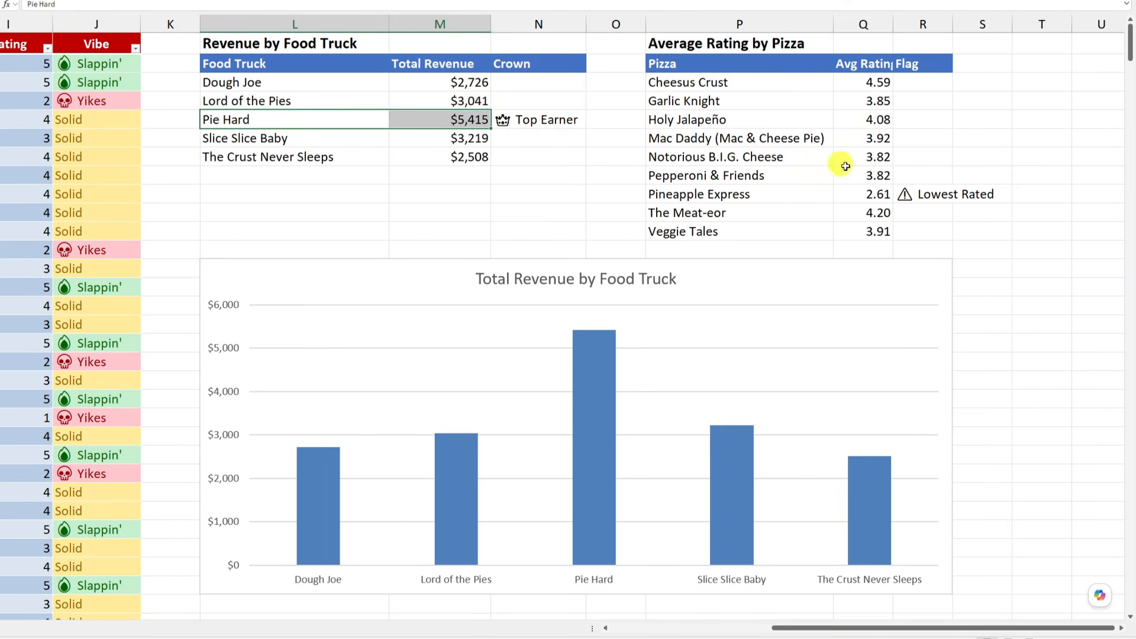
- Inspect the Pineapple Express row and its Flag formula, and widen columns Q and R to fit the Avg Rating header and Lowest Rated flag
drag(687, 195, 931, 196)
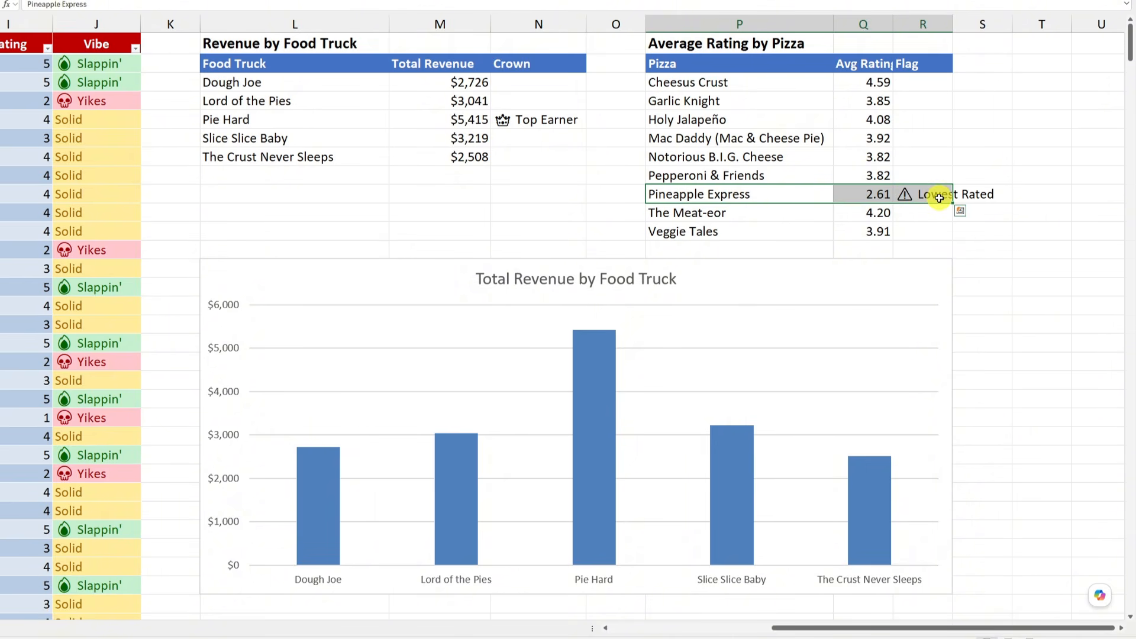
click(940, 198)
drag(952, 25, 1023, 27)
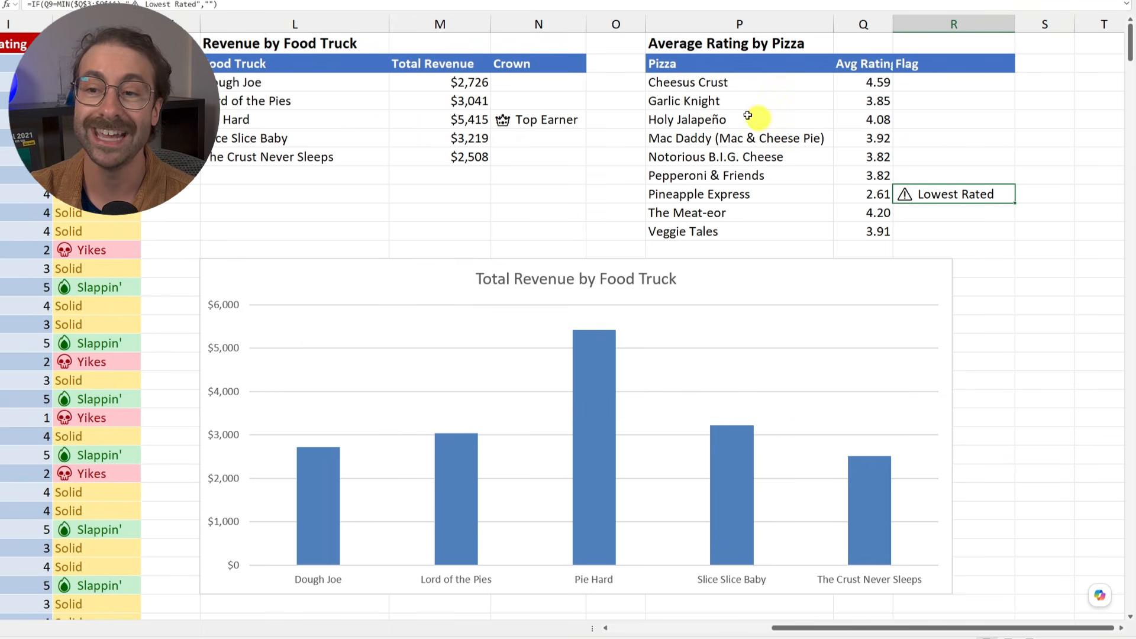
drag(893, 25, 921, 24)
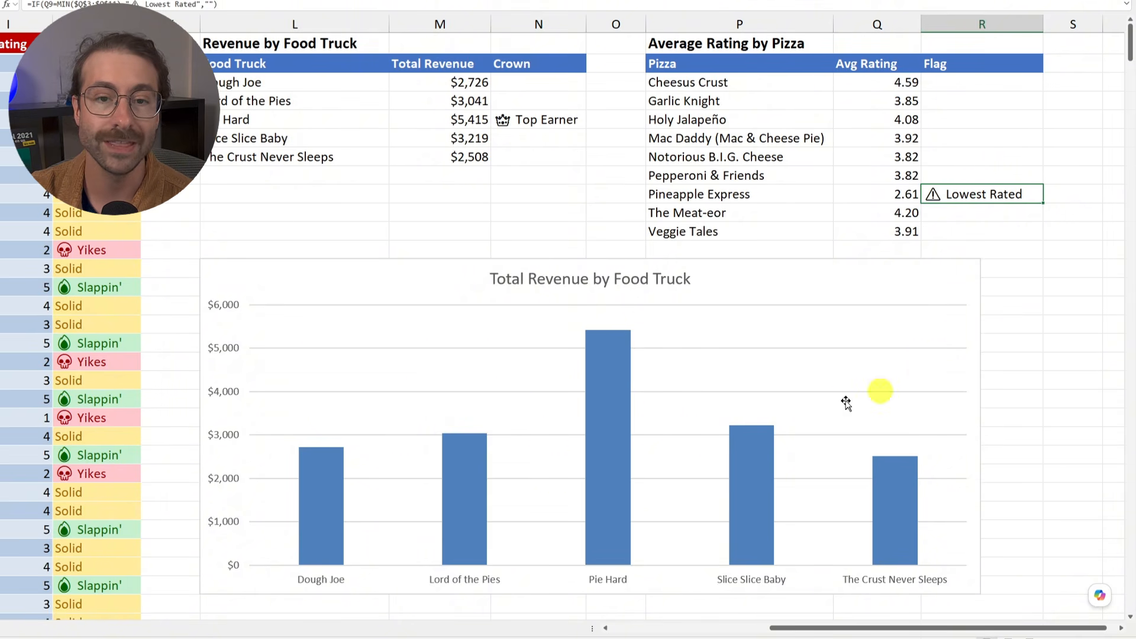
- Examine the Revenue by Food Truck table, Pie Hard's full row, and the data series in the Total Revenue by Food Truck chart
drag(207, 64, 577, 157)
drag(317, 118, 541, 123)
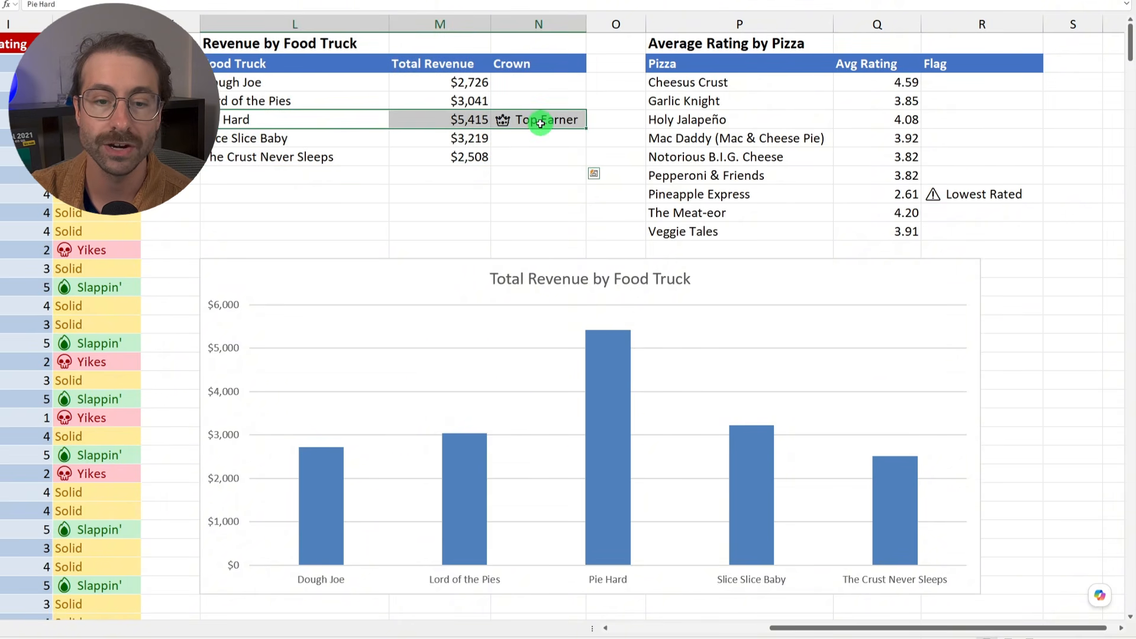
click(599, 395)
scroll(610, 368, down, 3)
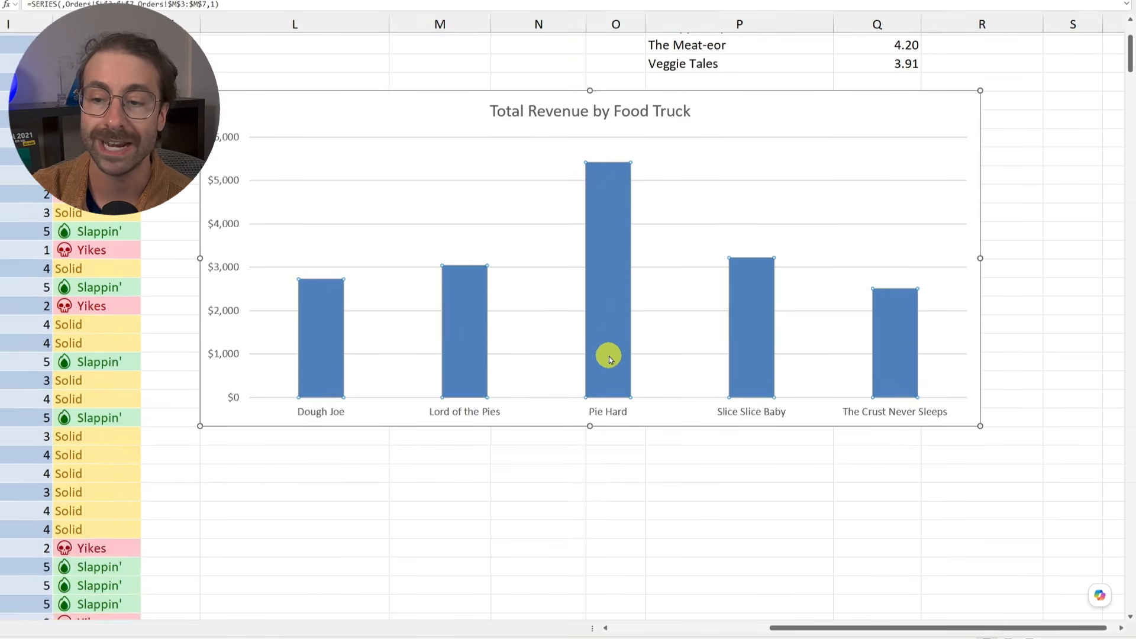
scroll(609, 362, up, 3)
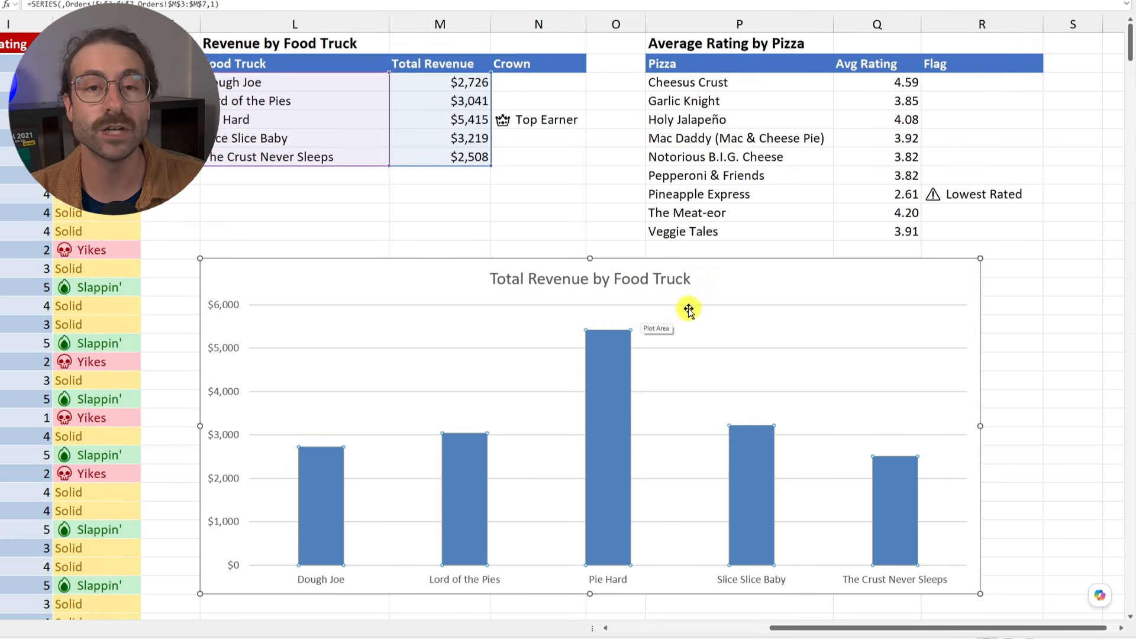